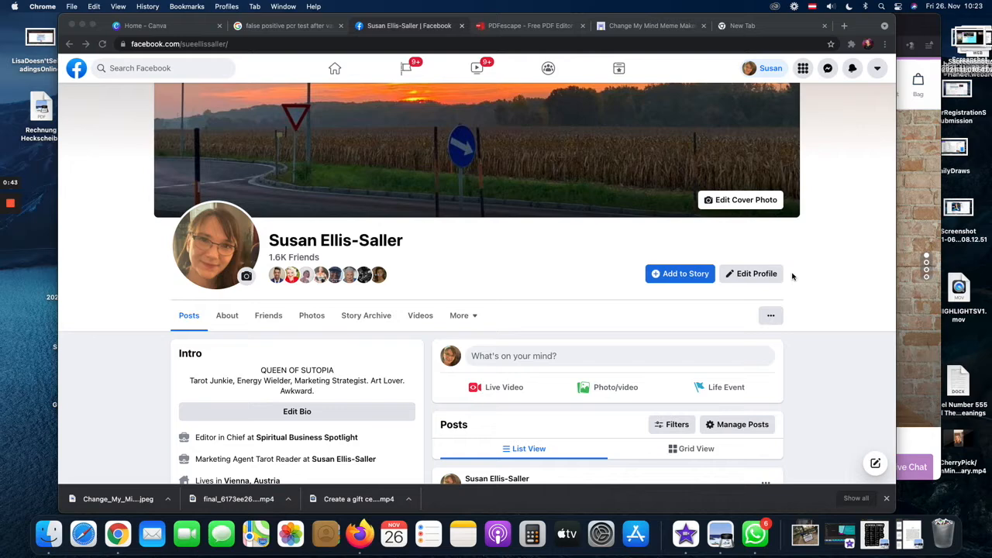
Open the first business page in the list of managed Facebook pages and dismiss the WhatsApp ad offer.
click(335, 72)
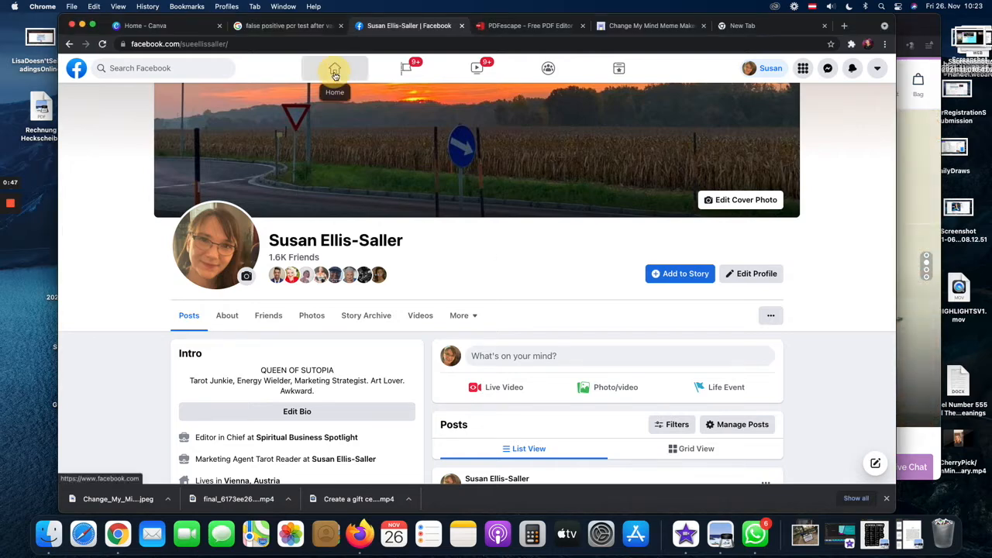
click(335, 73)
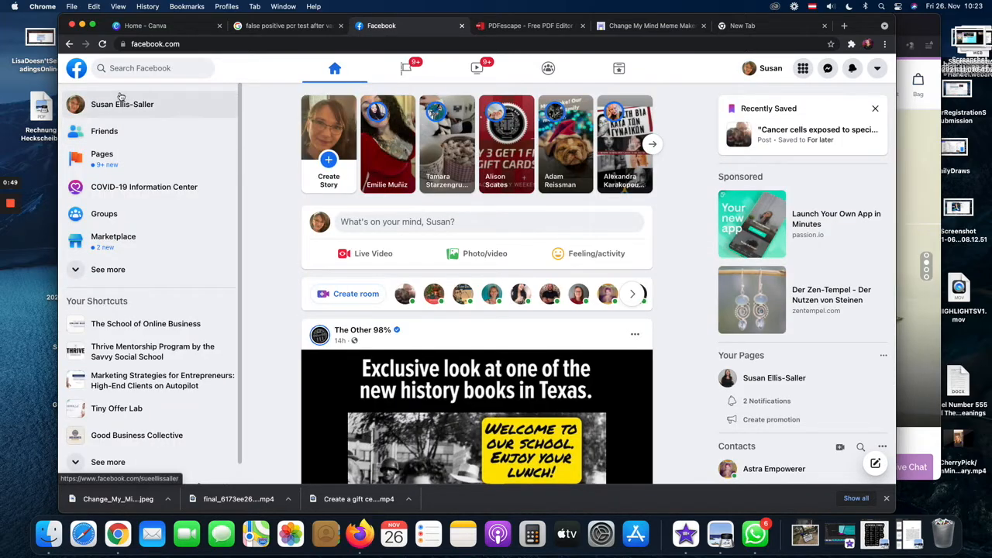
click(105, 159)
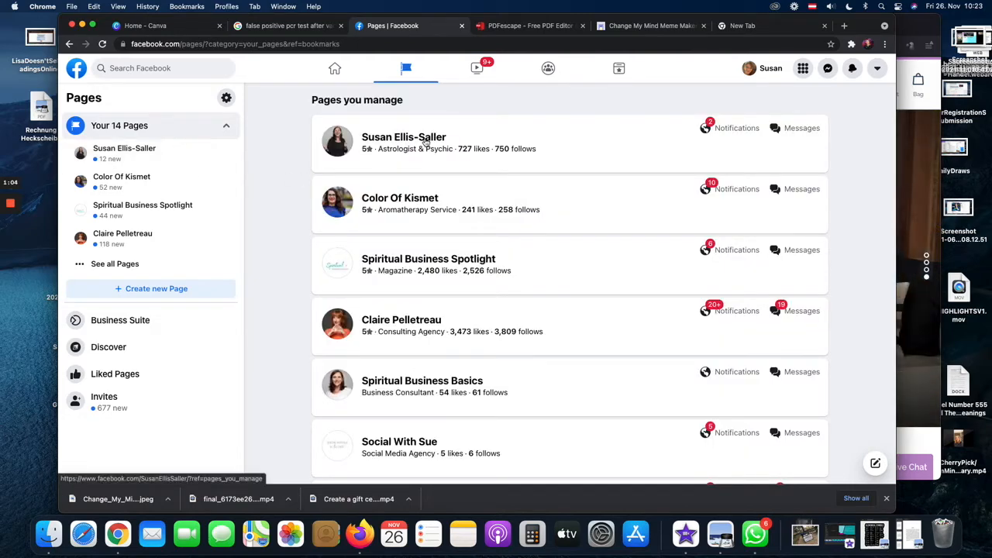
click(425, 139)
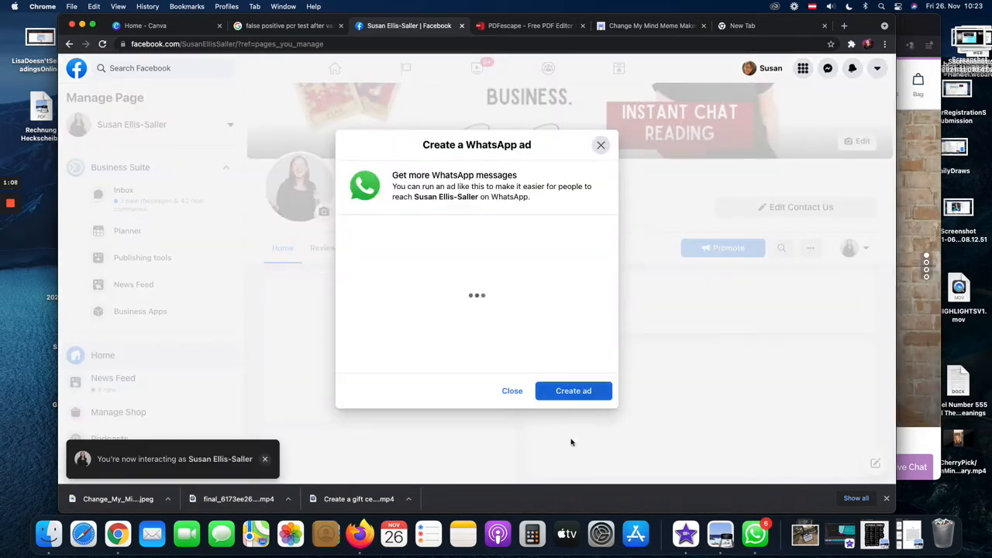
click(513, 392)
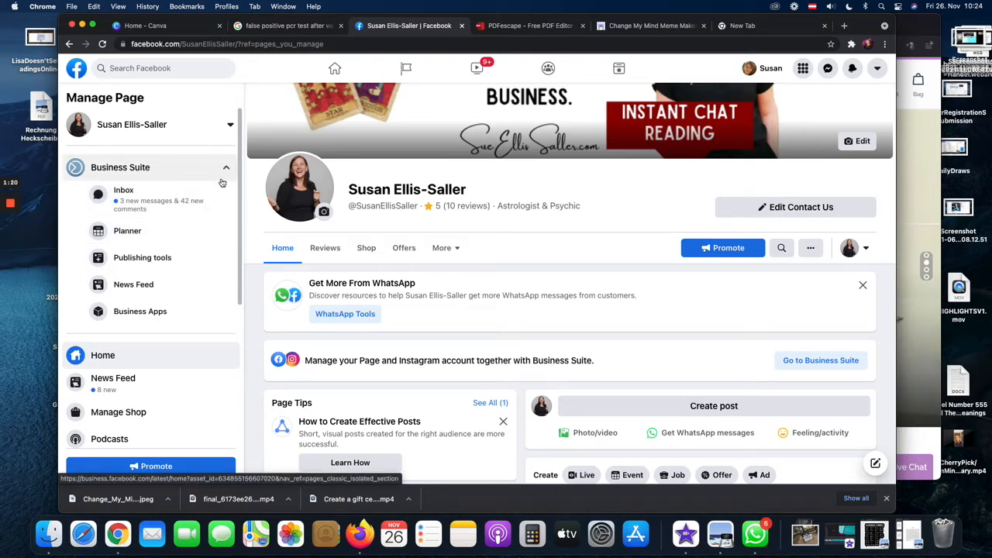
View the page's content planner in Business Suite, return to the page and dismiss the WhatsApp ad offer.
click(163, 238)
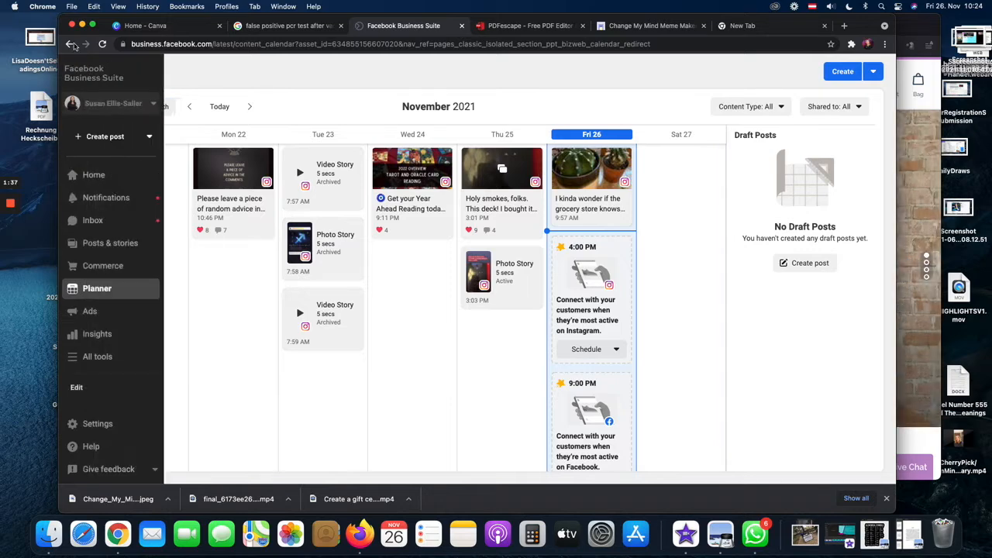
click(69, 44)
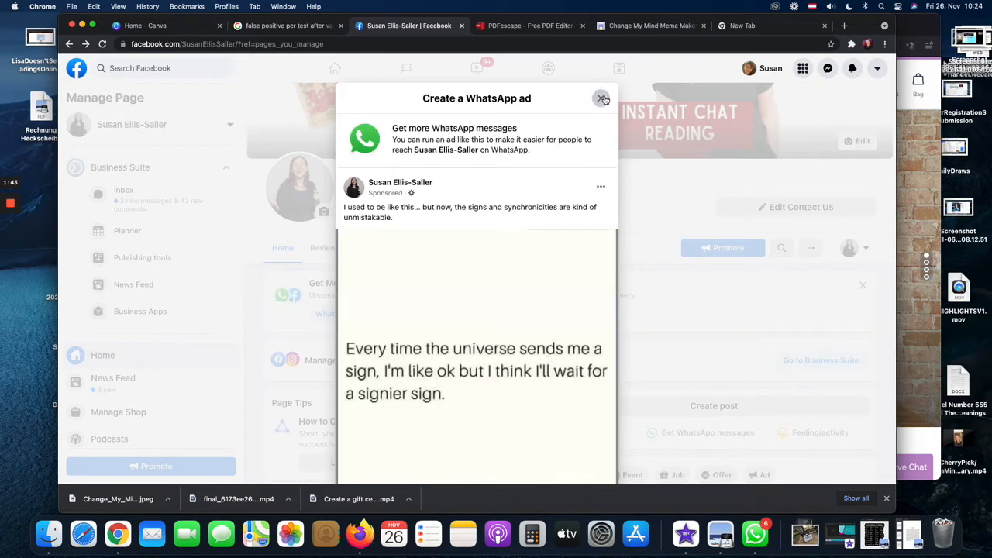
click(602, 100)
Start a new post from the page's publishing tools and add the Instagram account as a second placement.
click(142, 258)
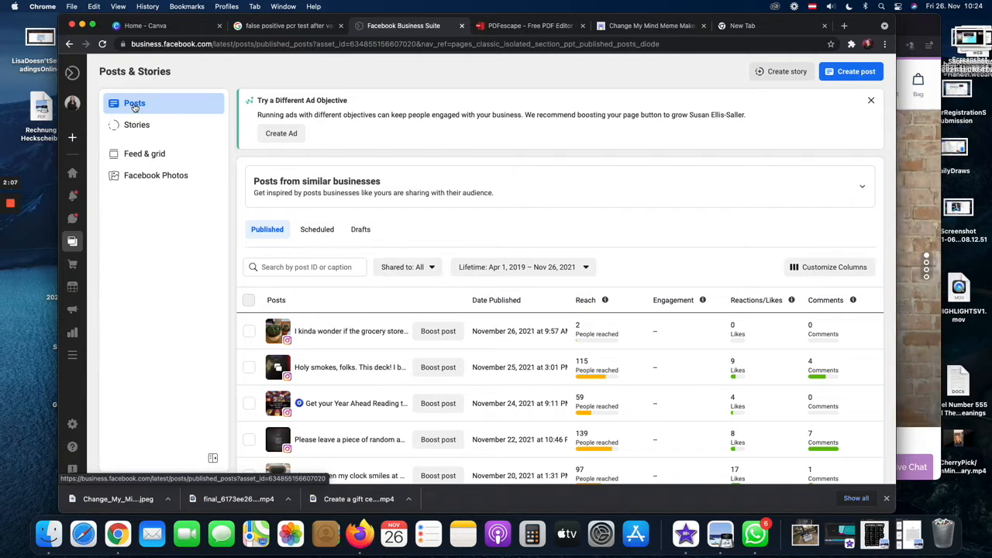
click(852, 72)
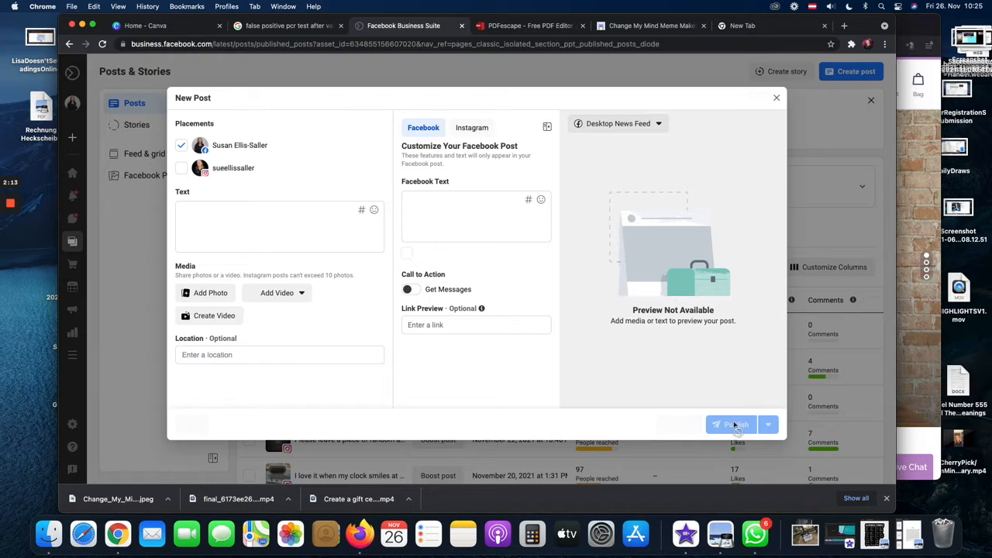
click(777, 99)
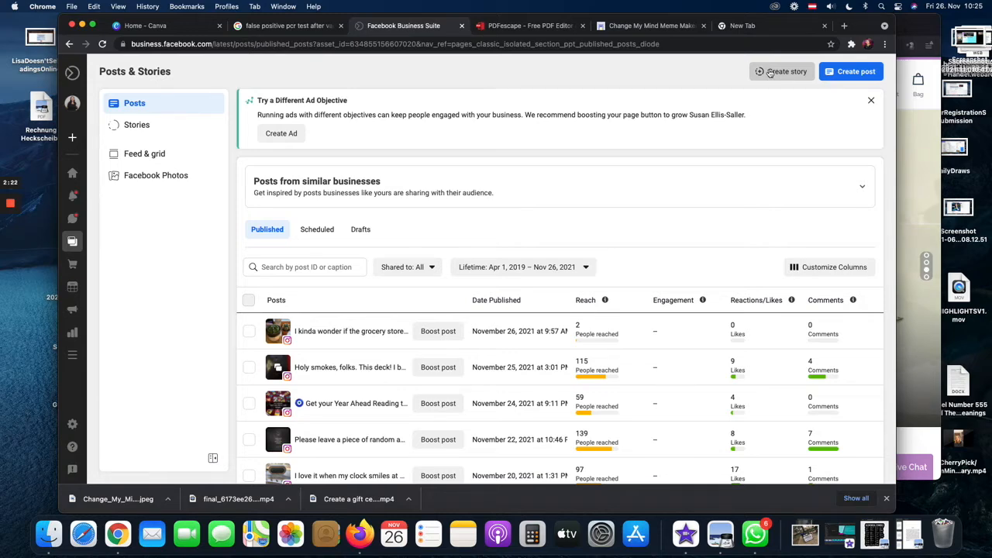
click(852, 72)
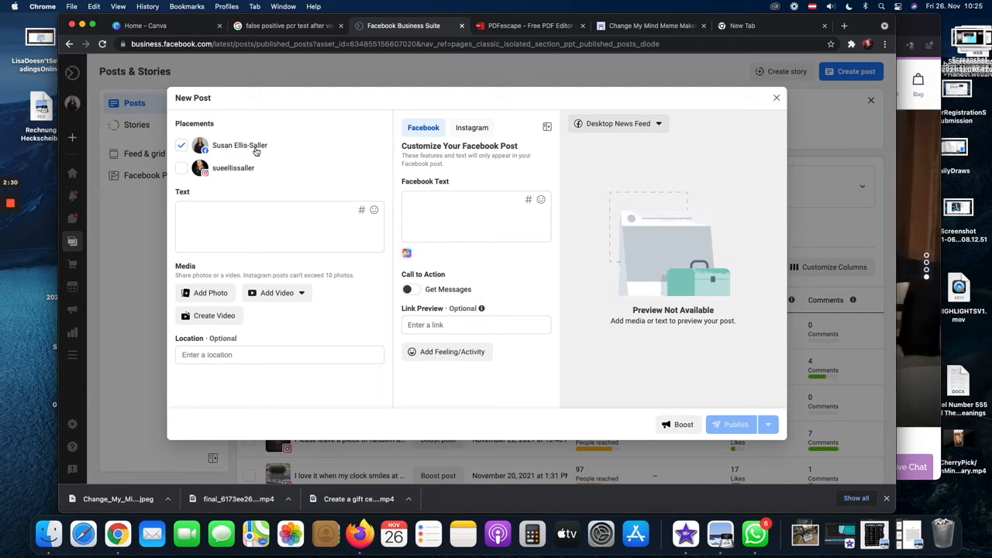
click(182, 169)
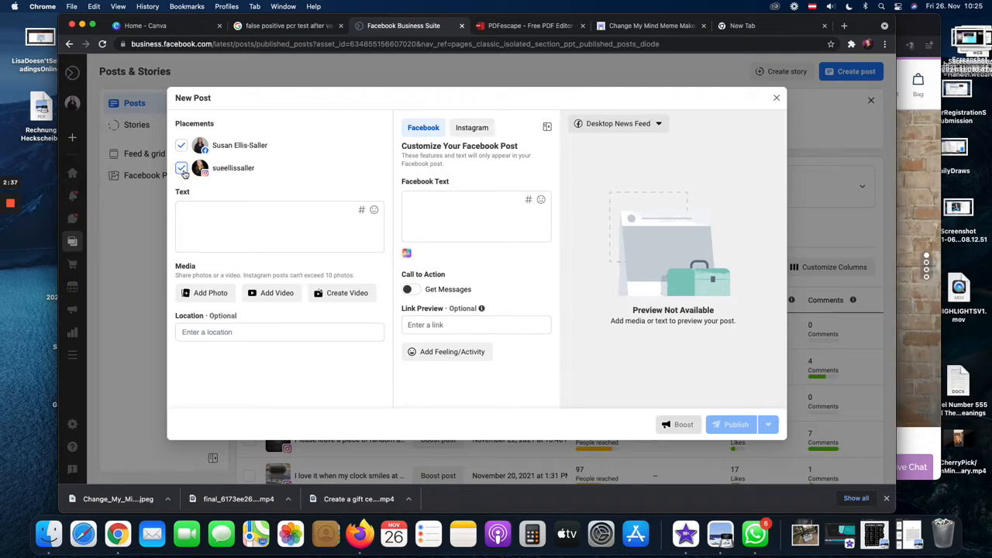
Write the post text "Are you all watching The Wheel of Time? Those monsters remind me of Krampus. How bout you??" followed by a blank line.
click(224, 209)
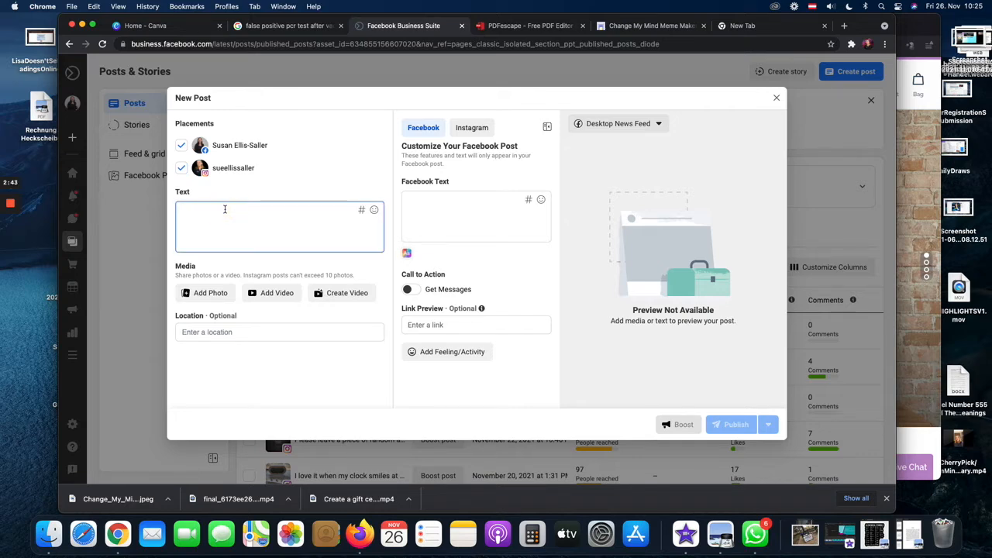
text(Are you all watching the)
key(BackSpace)
key(BackSpace)
key(BackSpace)
text(Thee)
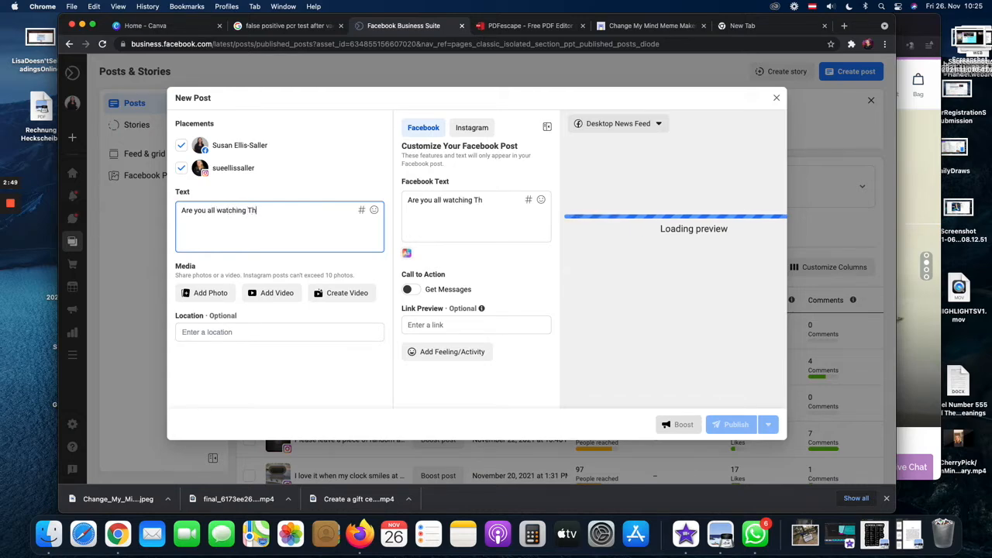
key(BackSpace)
text(Wh)
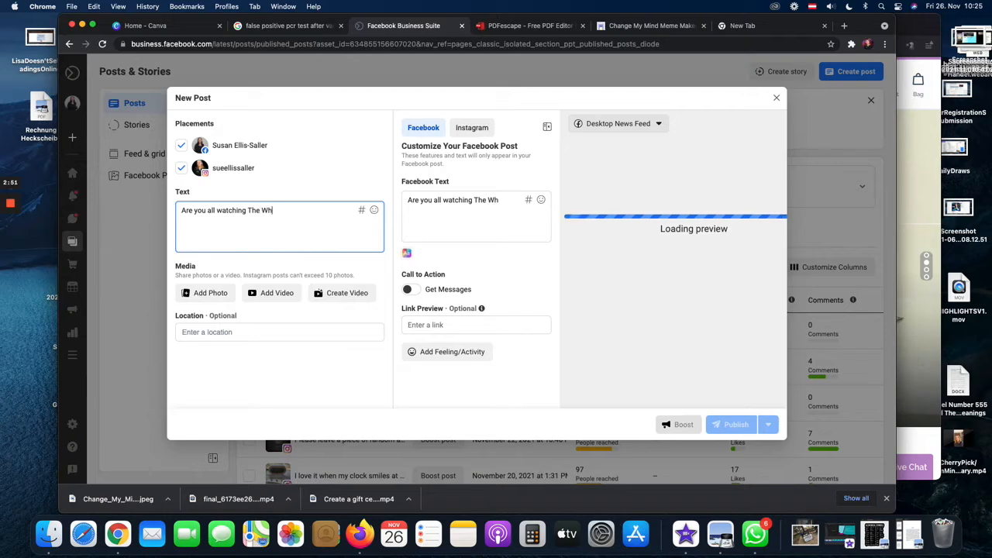
text(eel of Time )
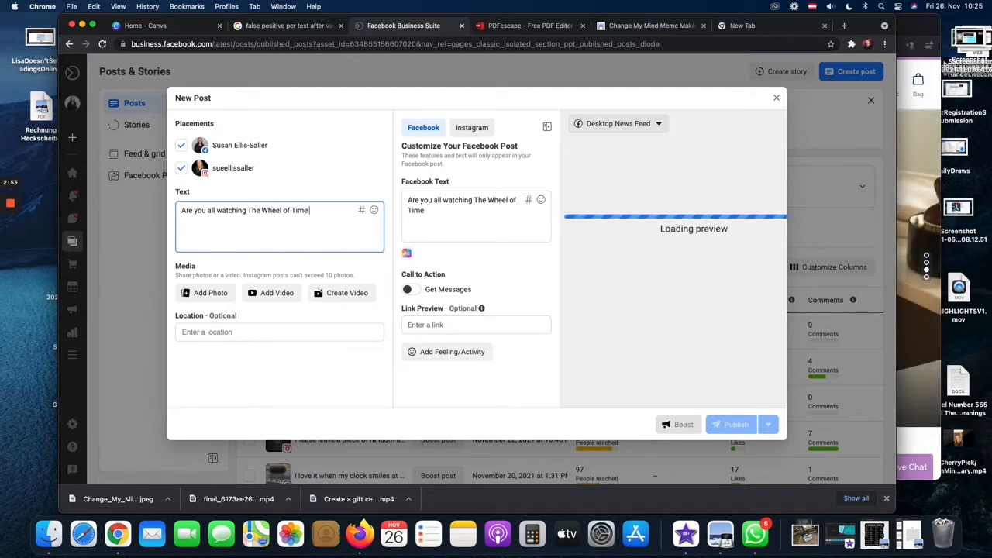
text(on Net)
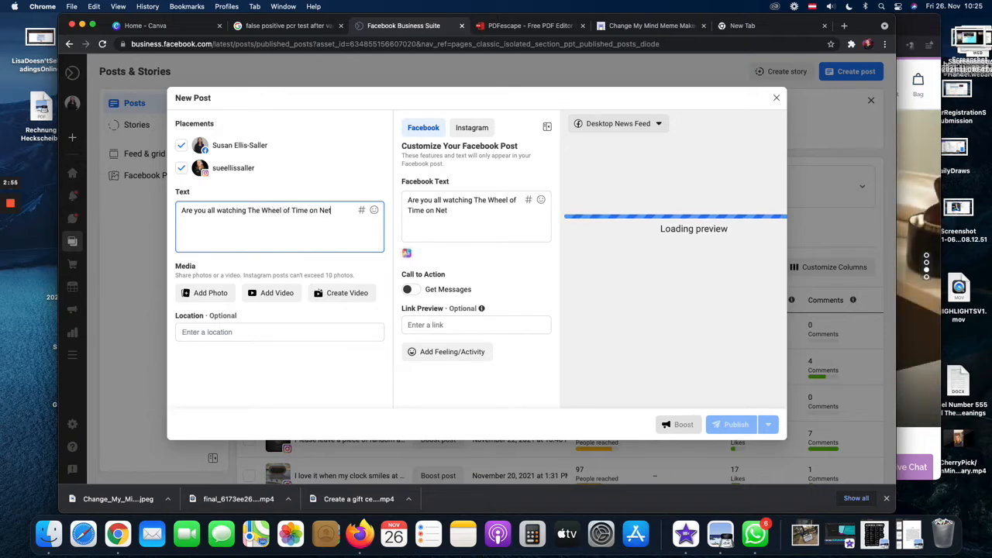
key(BackSpace)
key(BackSpace)
key(BackSpace)
key(BackSpace)
key(BackSpace)
key(BackSpace)
key(BackSpace)
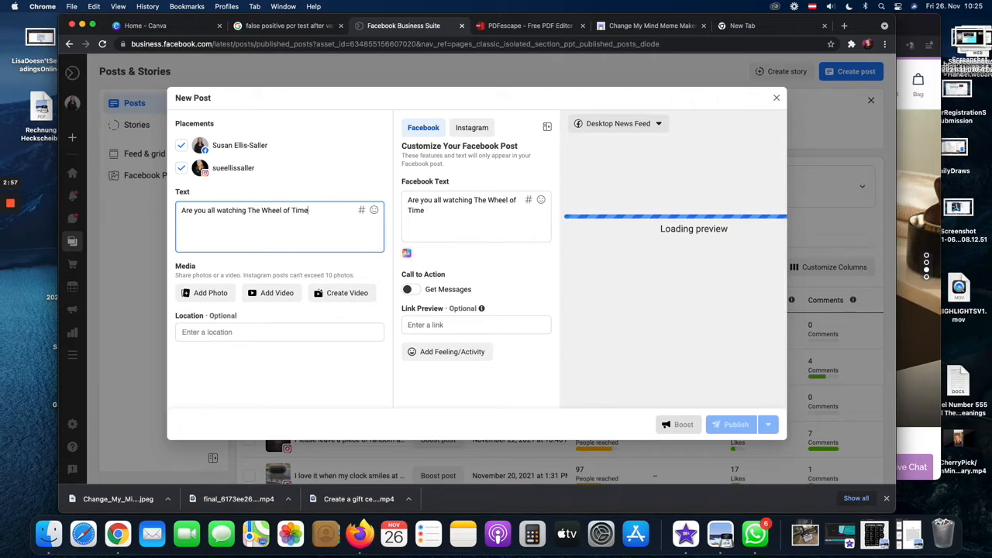
text(? Thao)
key(BackSpace)
key(BackSpace)
text(ose )
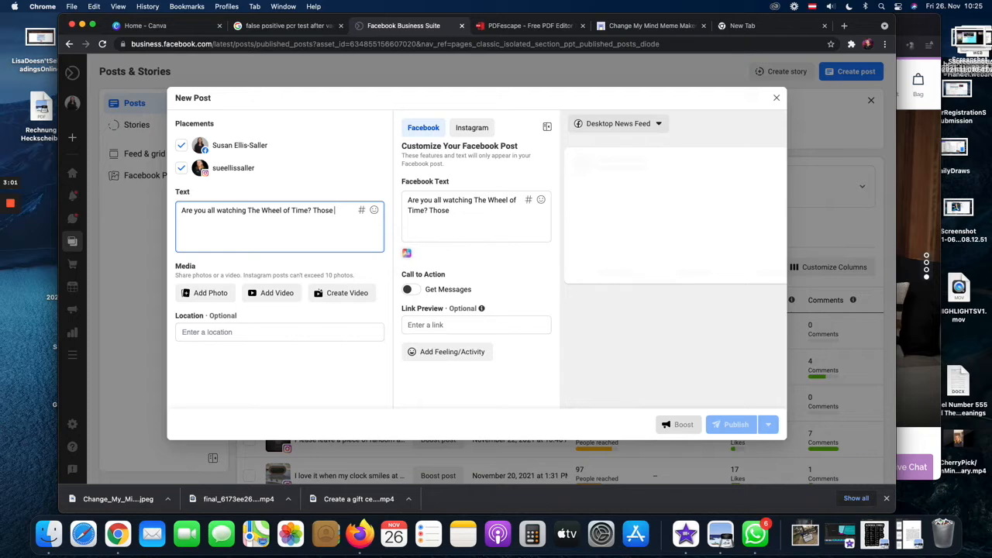
text(mons)
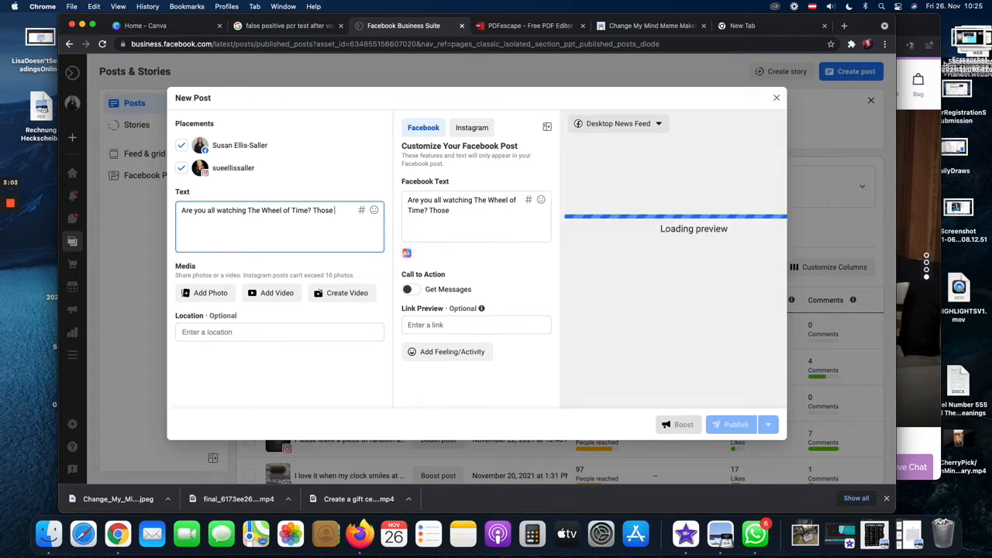
text(ter)
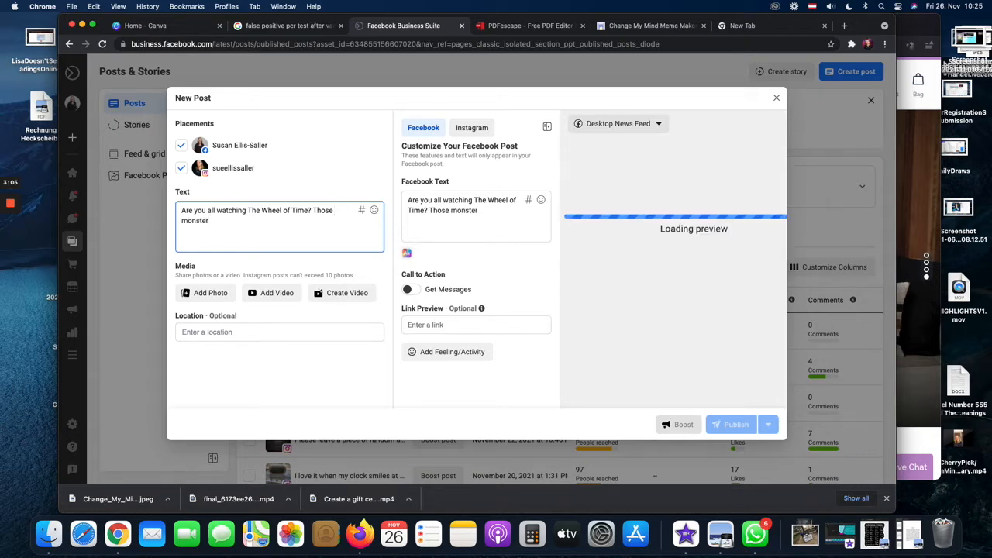
text(s remind me )
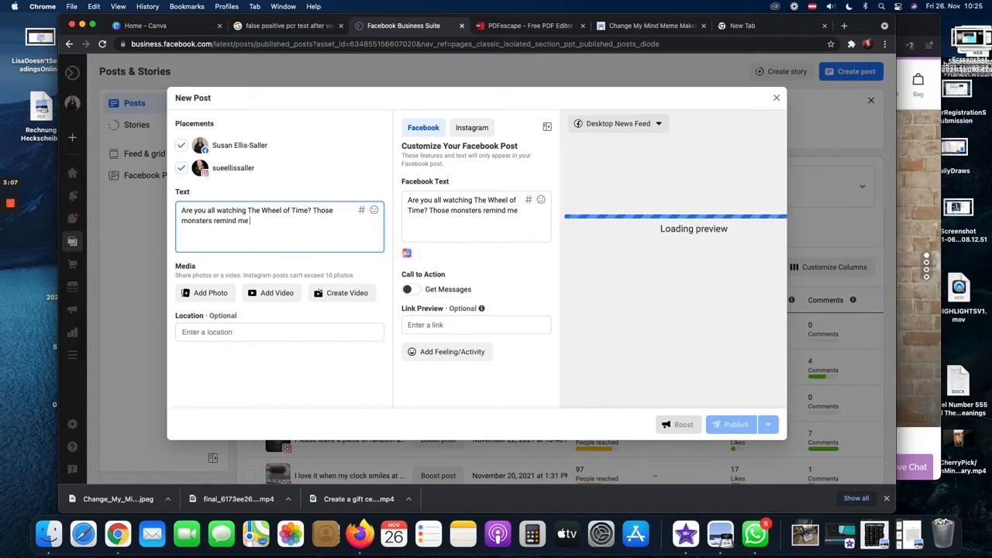
text(of Kramp)
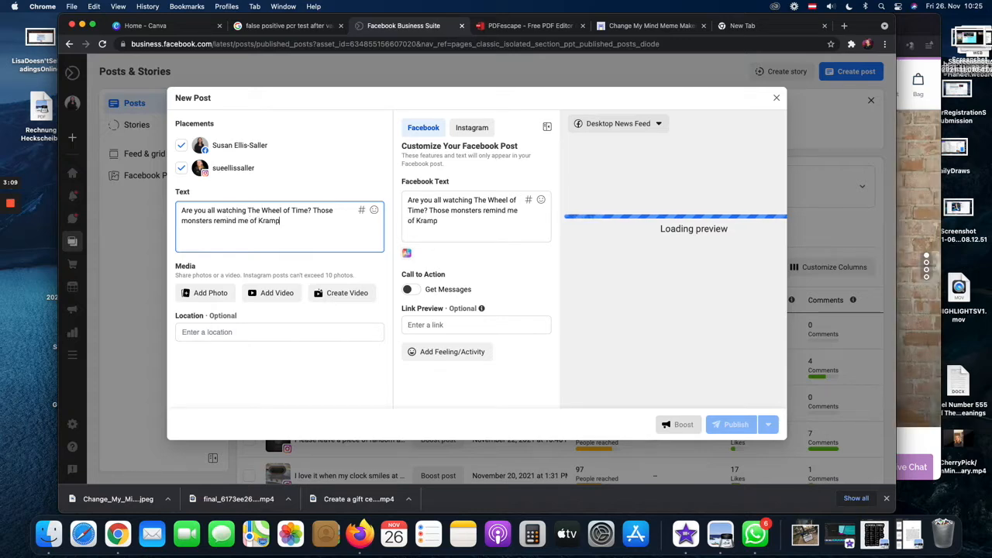
text(us. How b)
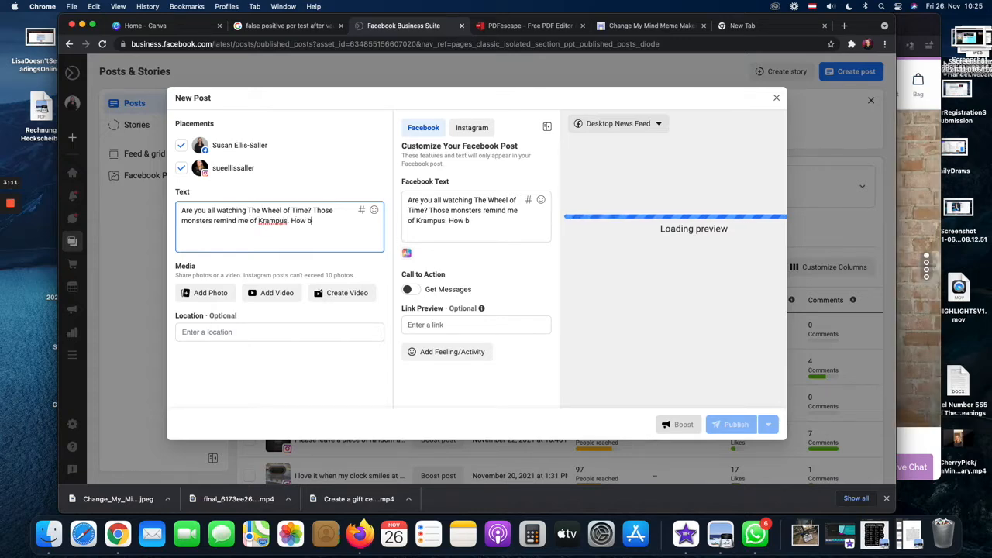
text(out you??)
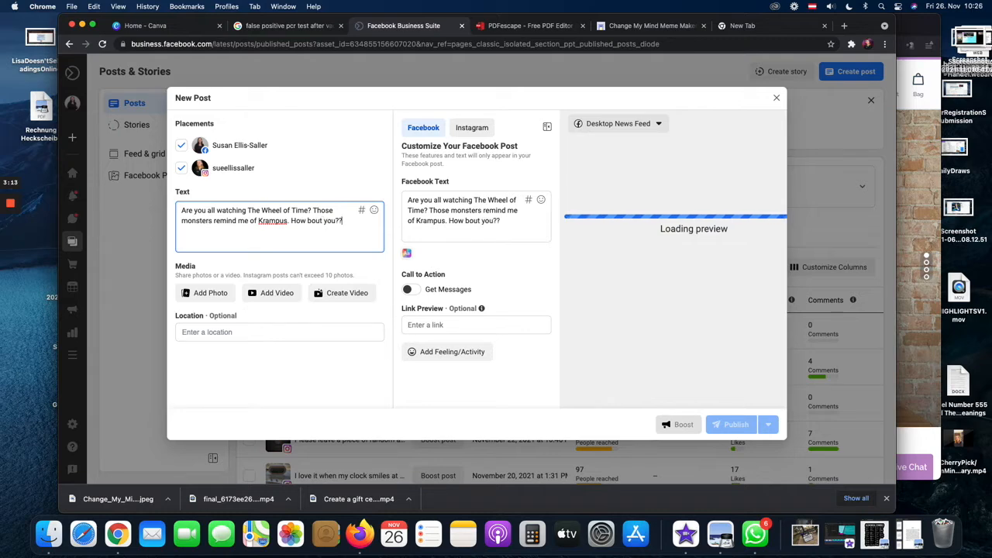
key(Return)
key(Return)
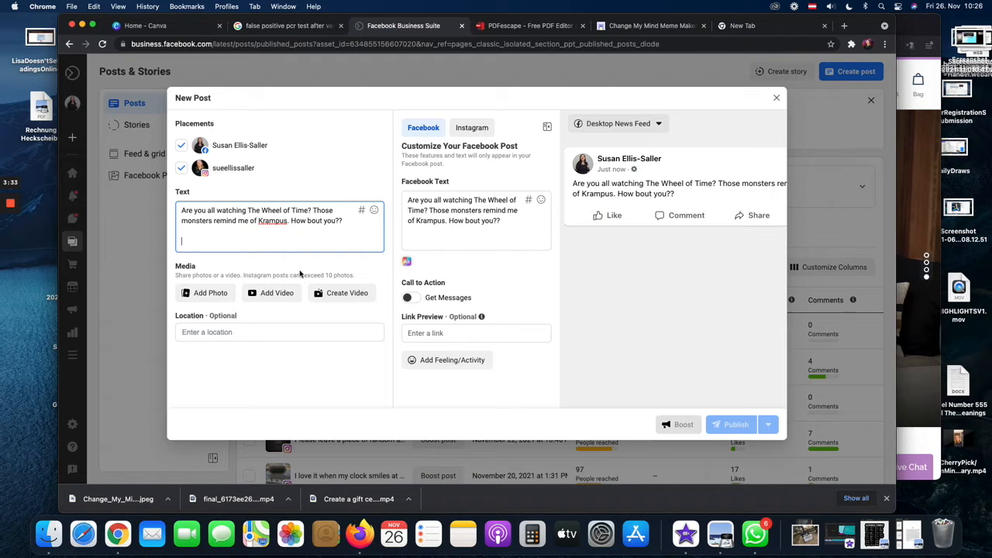
Attach the photo Change_My_Mind_Krampus (1).jpeg from the Downloads folder to the post.
click(214, 299)
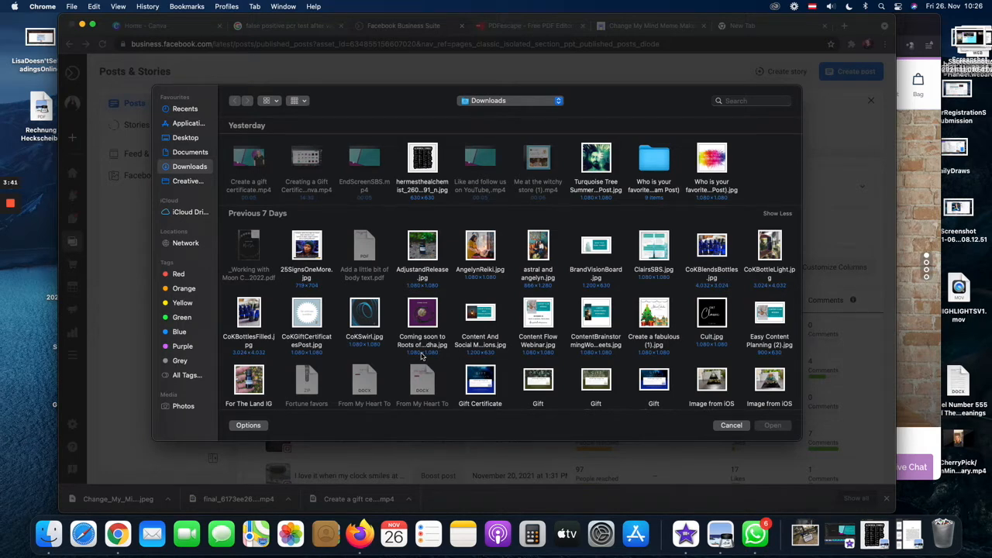
click(48, 533)
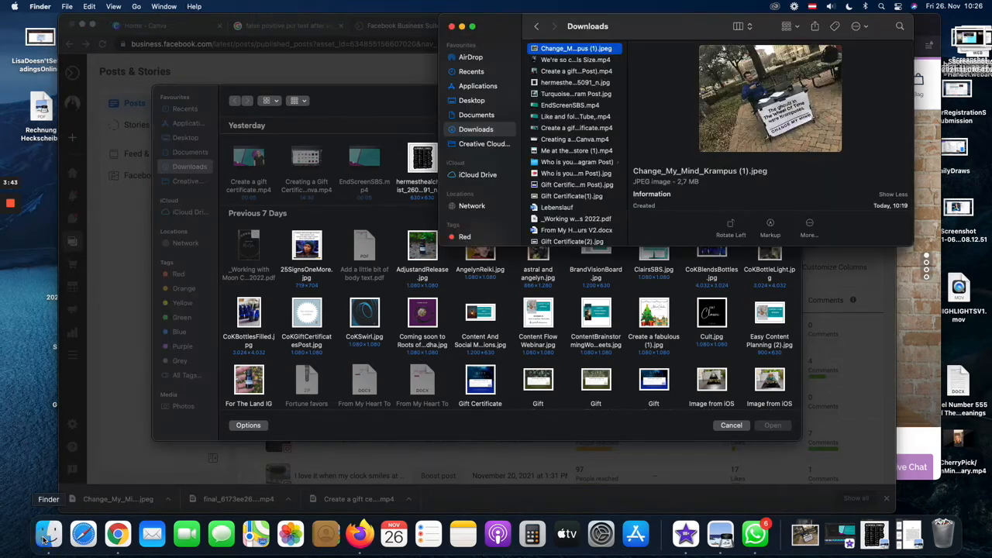
drag(573, 48, 385, 158)
click(462, 27)
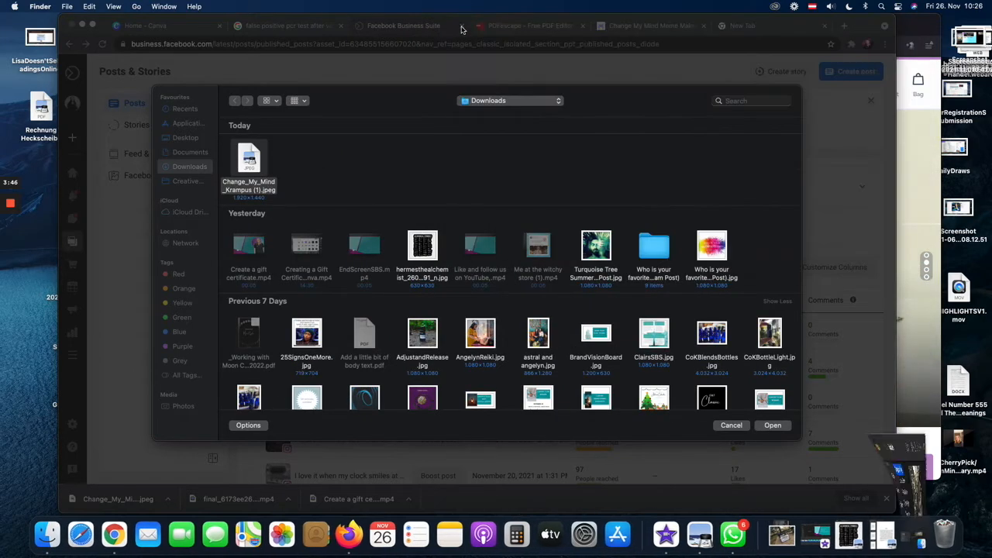
click(319, 143)
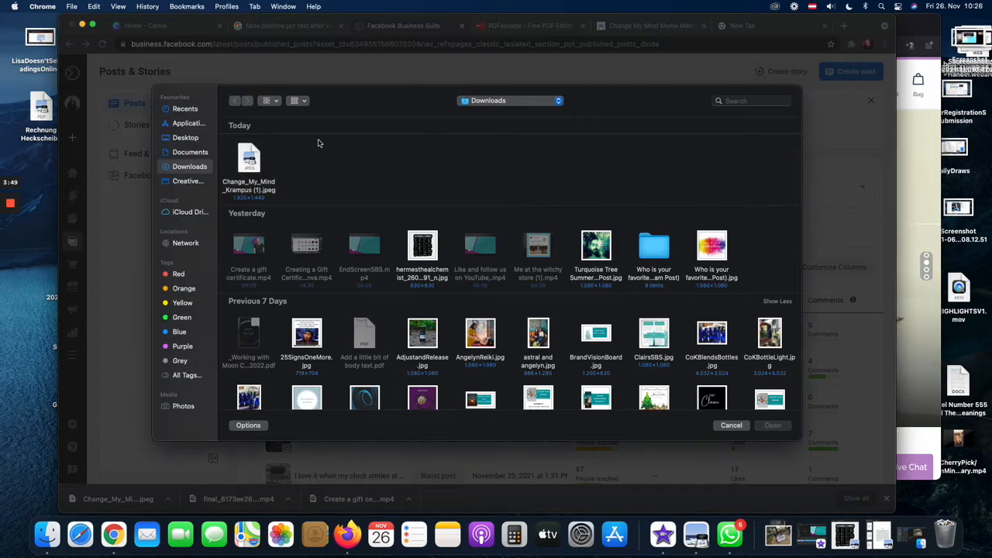
click(256, 166)
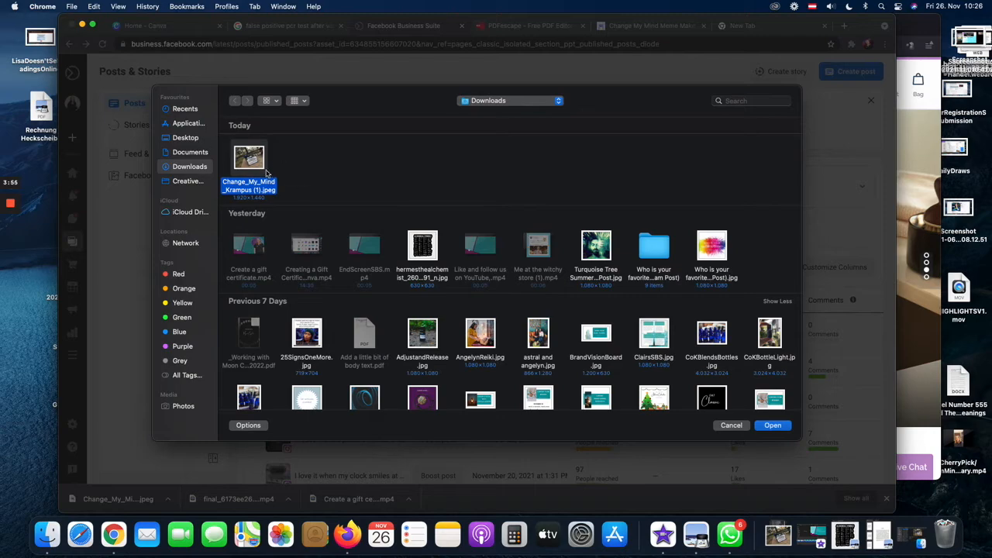
click(773, 426)
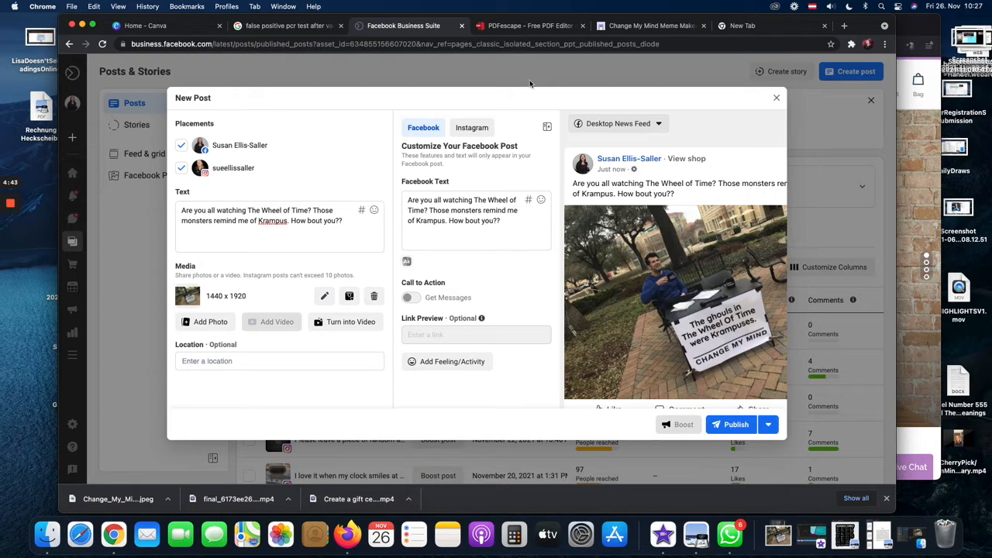
Customize the Instagram version of the post by adding the hashtags #thewheeloftime #krampus #magicalbeings #moviebuff below the text.
click(478, 128)
click(475, 227)
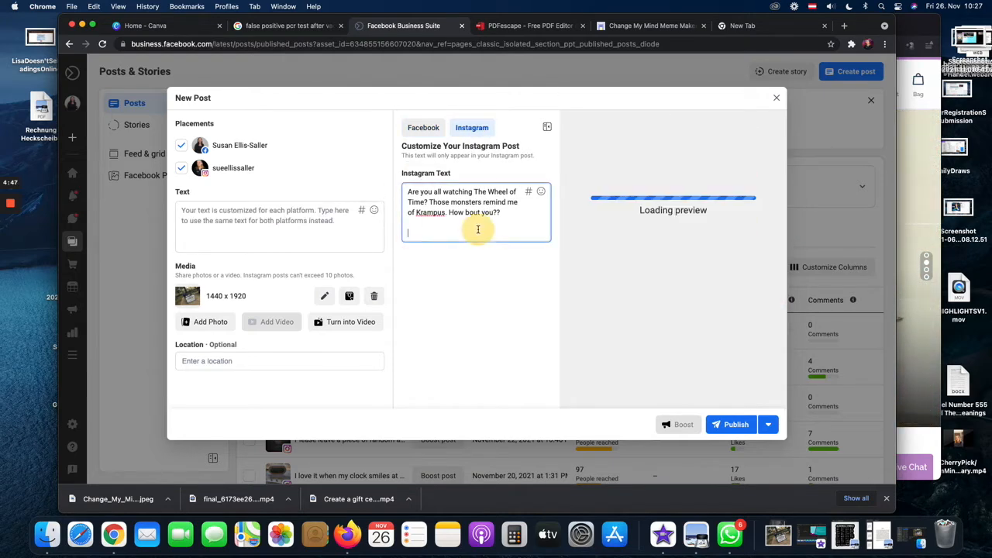
text(#the)
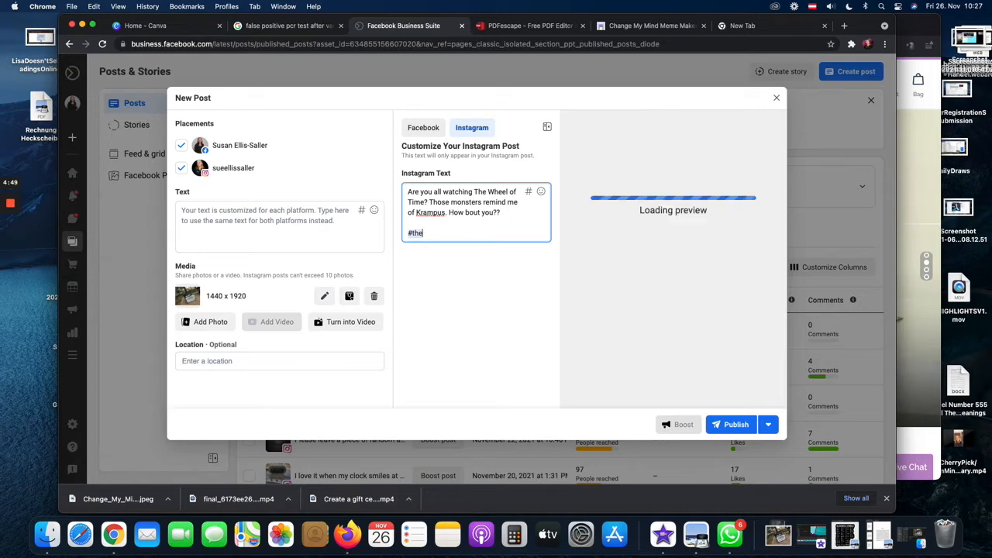
text(wheeloft)
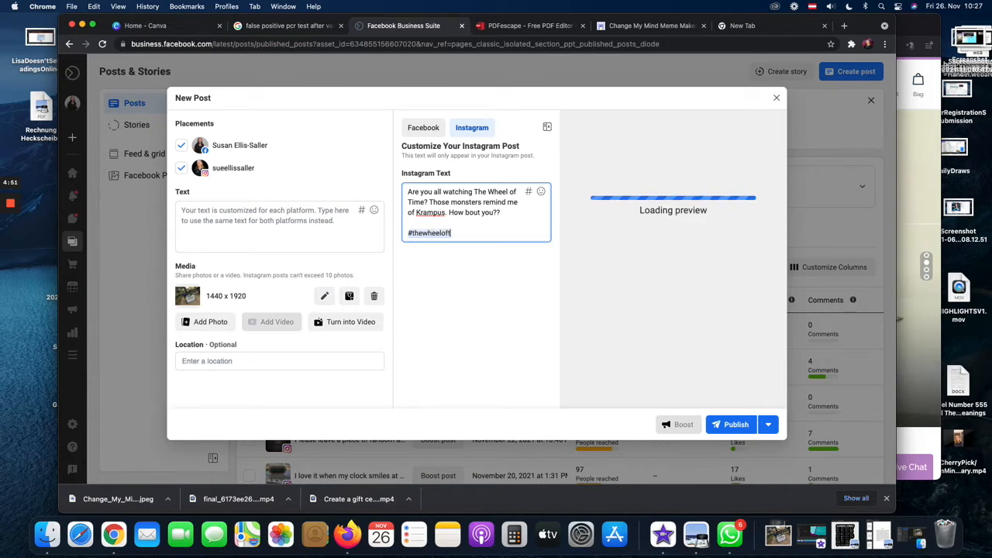
text(ime #krampus)
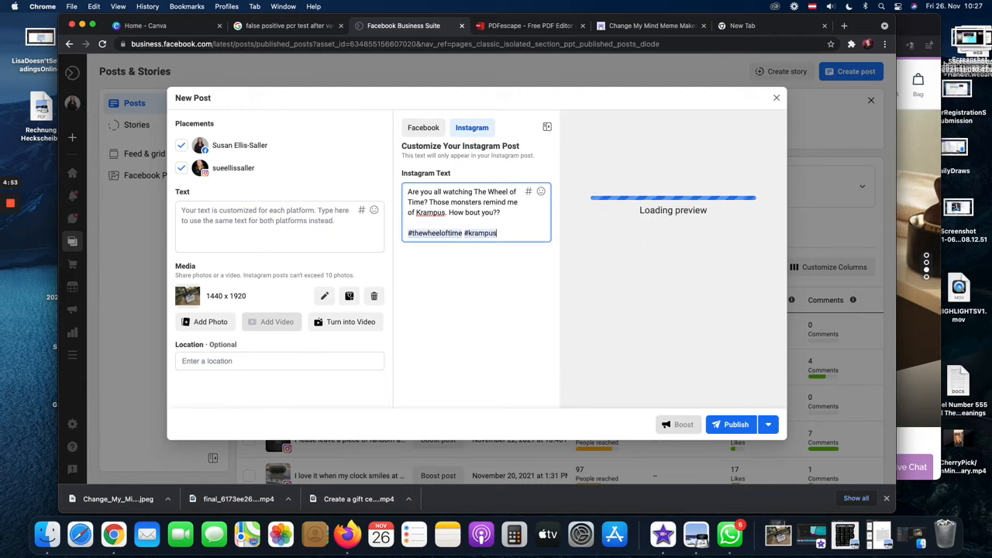
text( #ma)
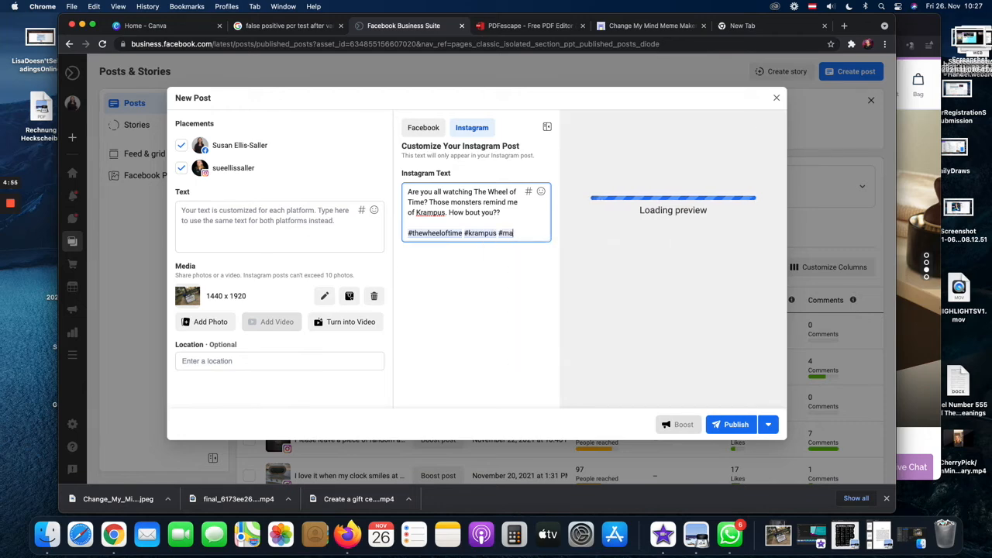
text(gicalb)
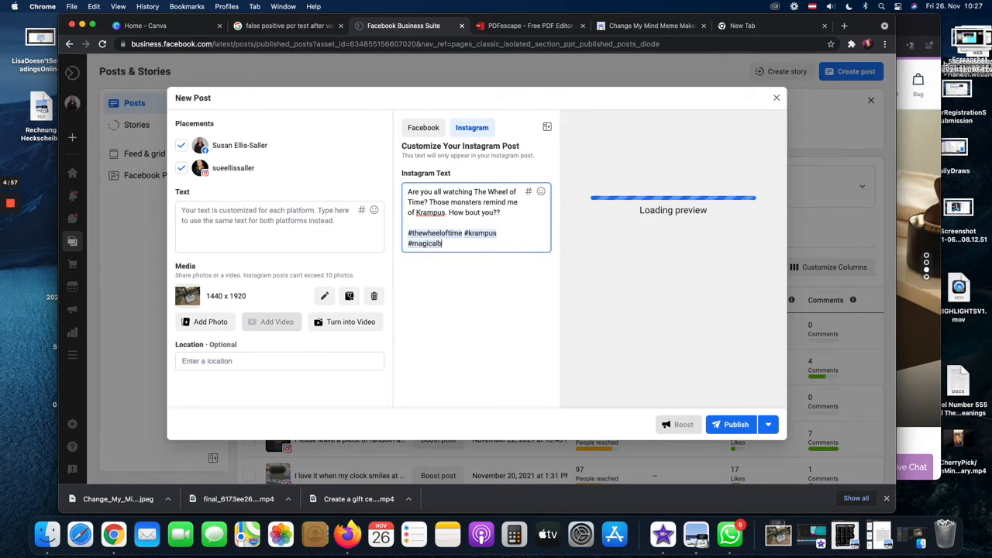
text(eings mons)
key(BackSpace)
key(BackSpace)
key(BackSpace)
key(BackSpace)
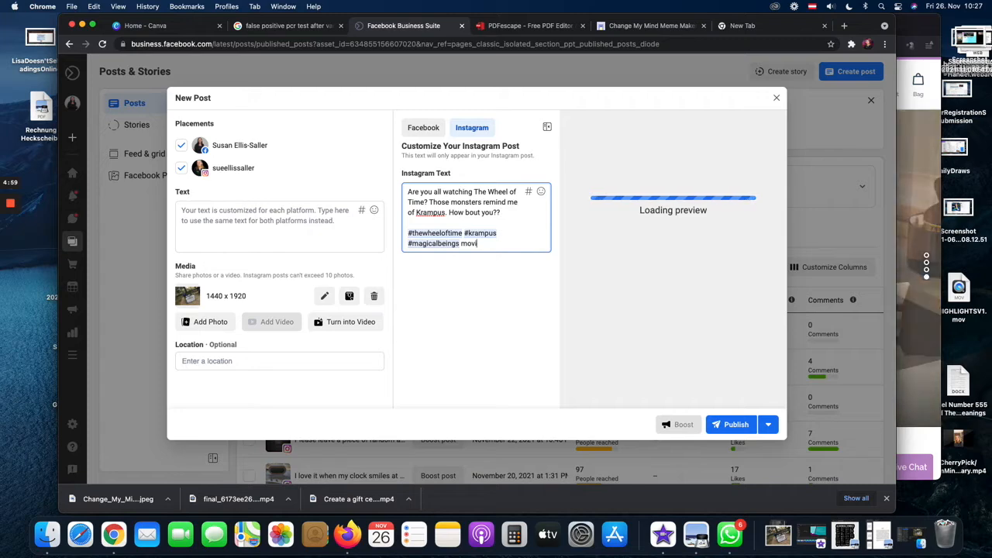
text(#moviebuff)
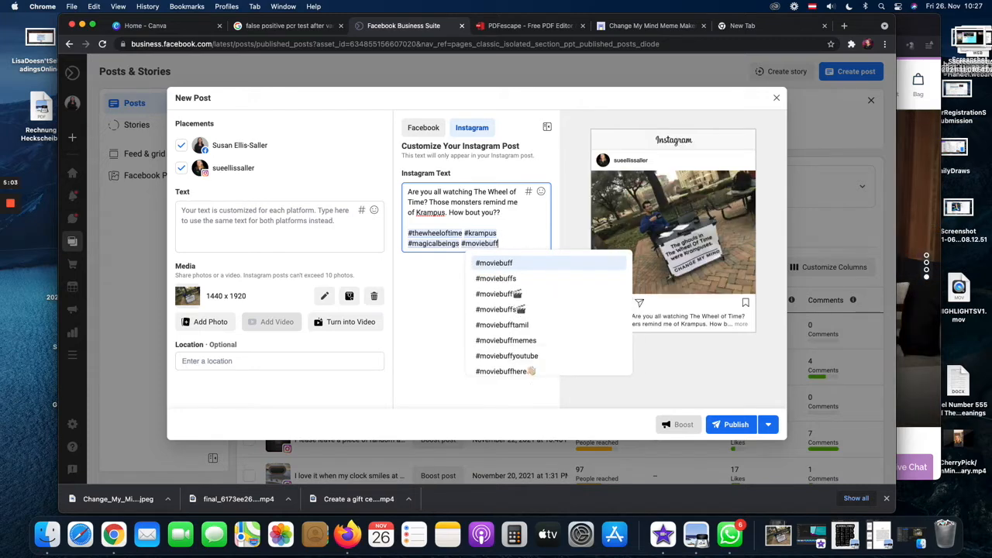
Search Google for "wheel of time" in the empty browser tab and look through the results about the series.
click(748, 25)
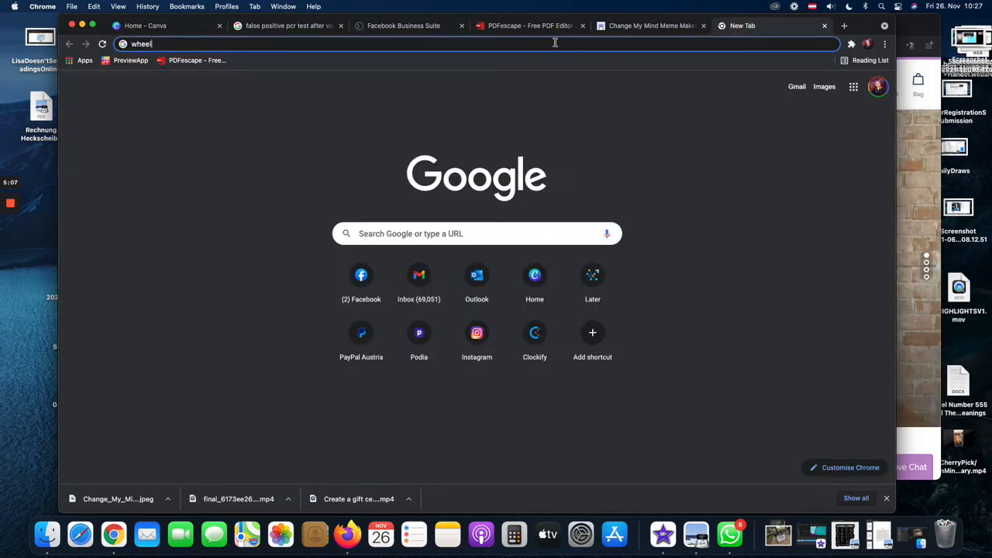
text(of time)
key(Return)
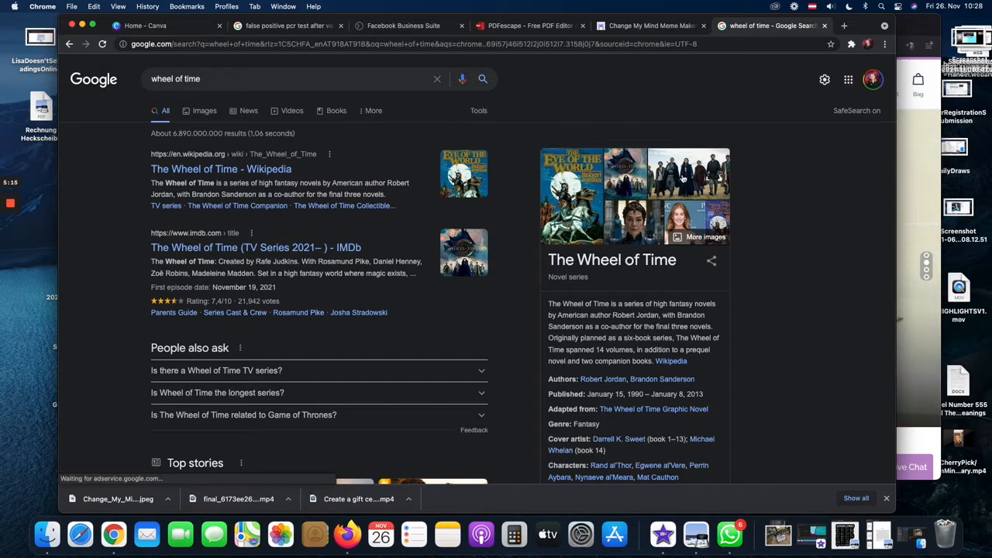
scroll(683, 163, down, 2)
scroll(682, 177, down, 3)
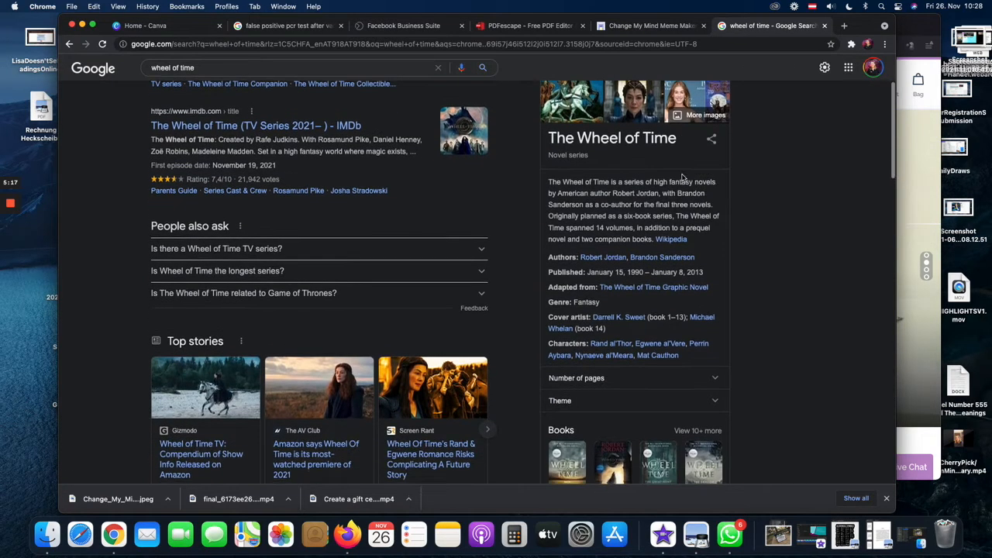
scroll(682, 174, down, 2)
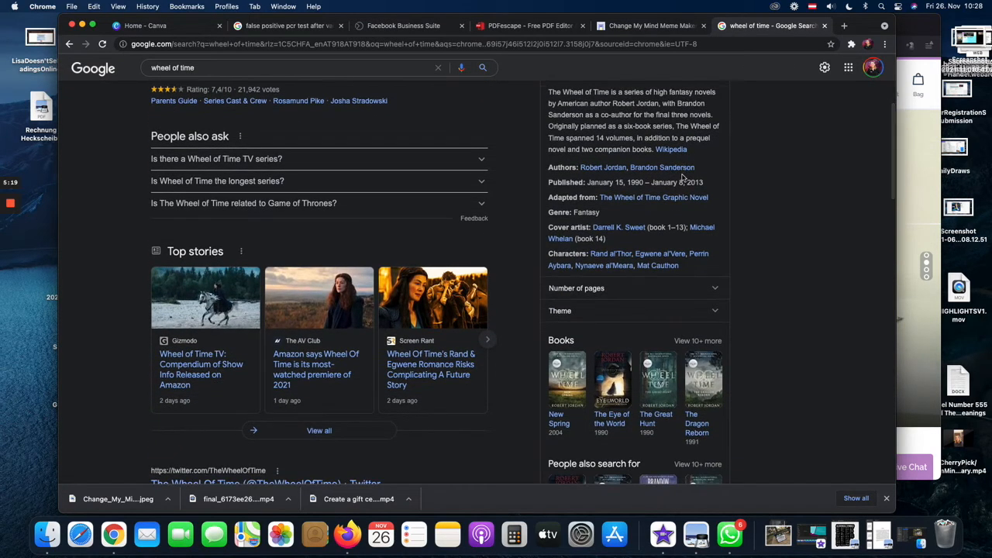
scroll(683, 177, up, 5)
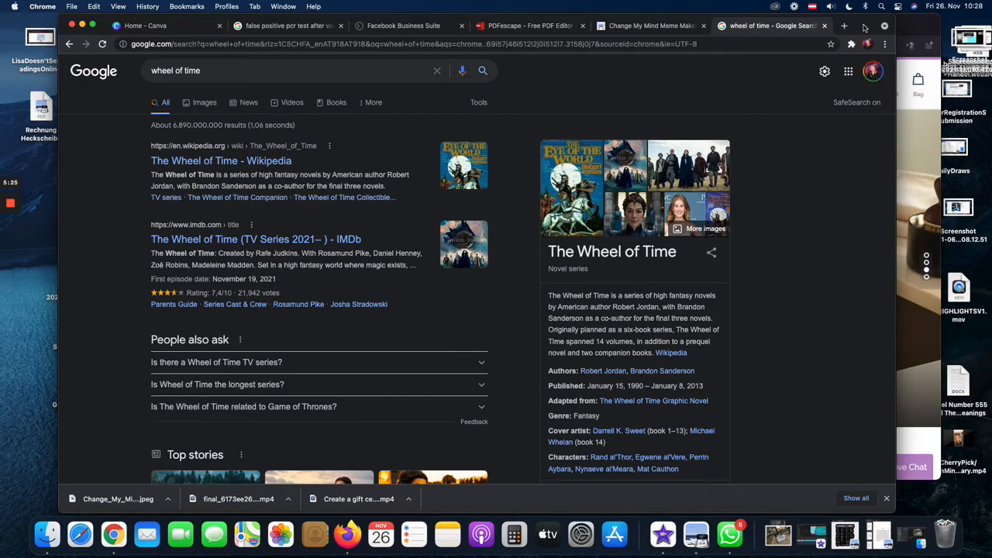
Return to the post in Facebook Business Suite, add the hashtag #amazonprime to the Instagram text and open the publishing options.
click(388, 24)
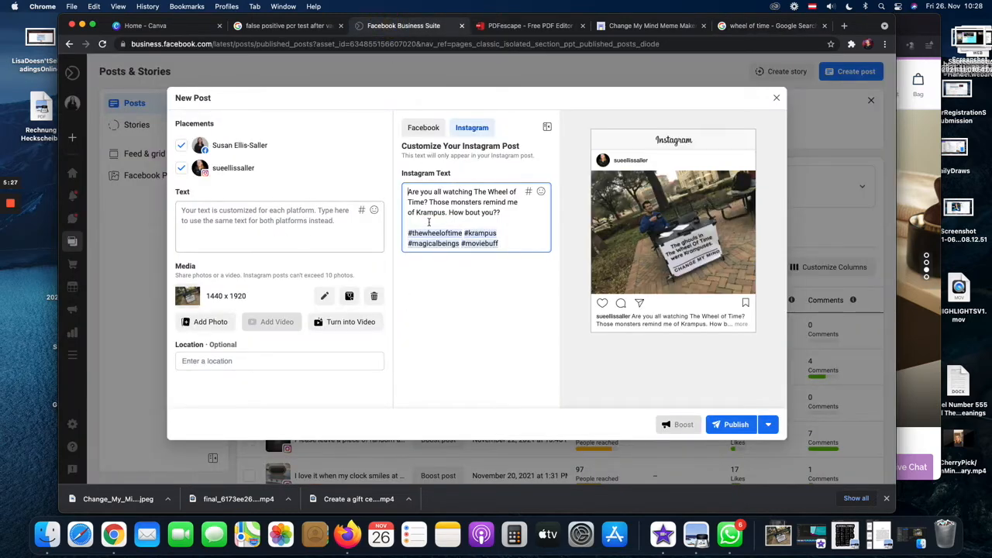
click(511, 239)
text(#amao)
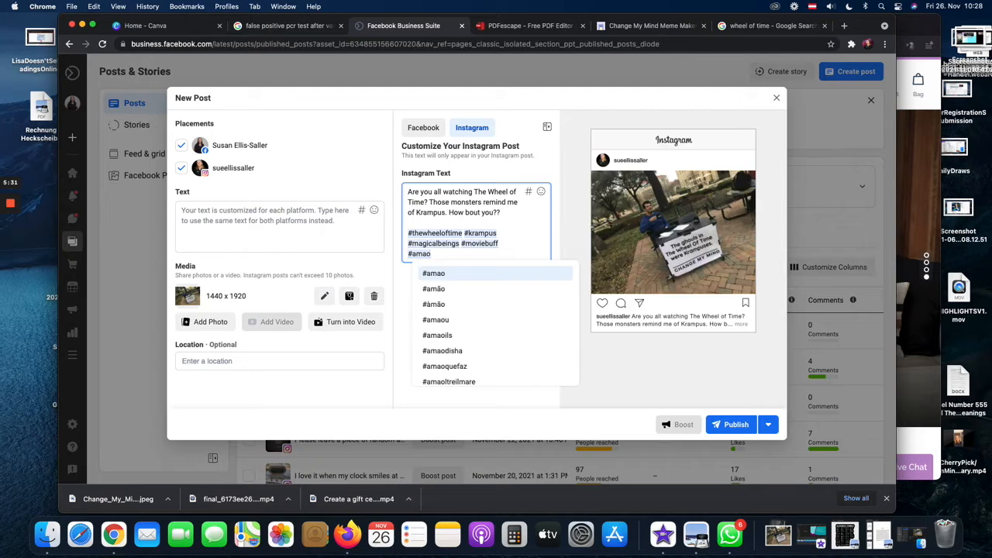
key(BackSpace)
text(zonprime)
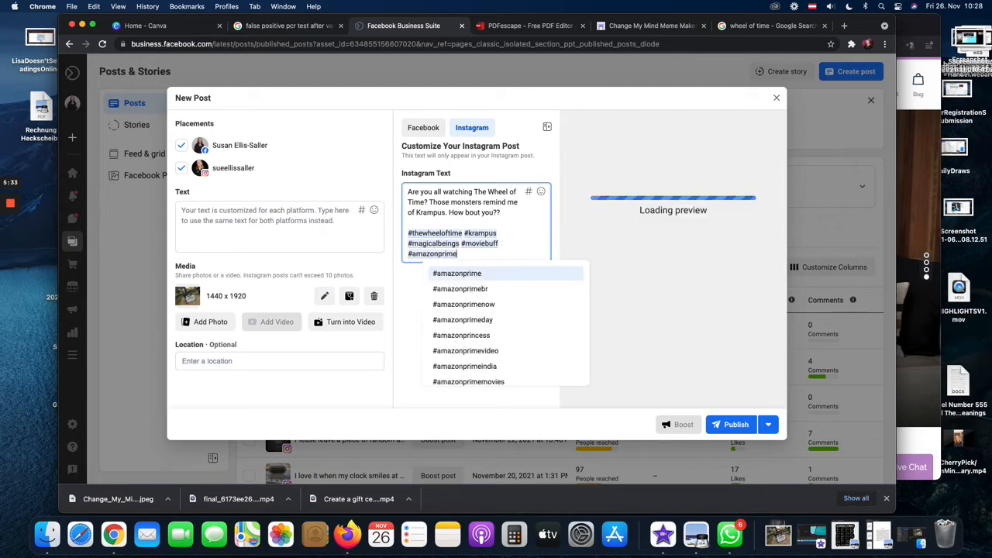
click(502, 245)
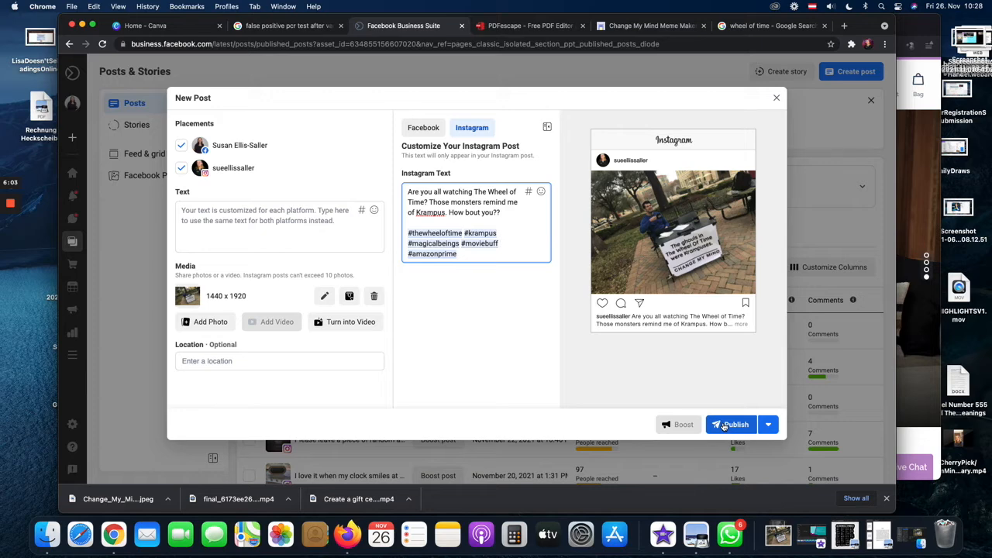
click(769, 425)
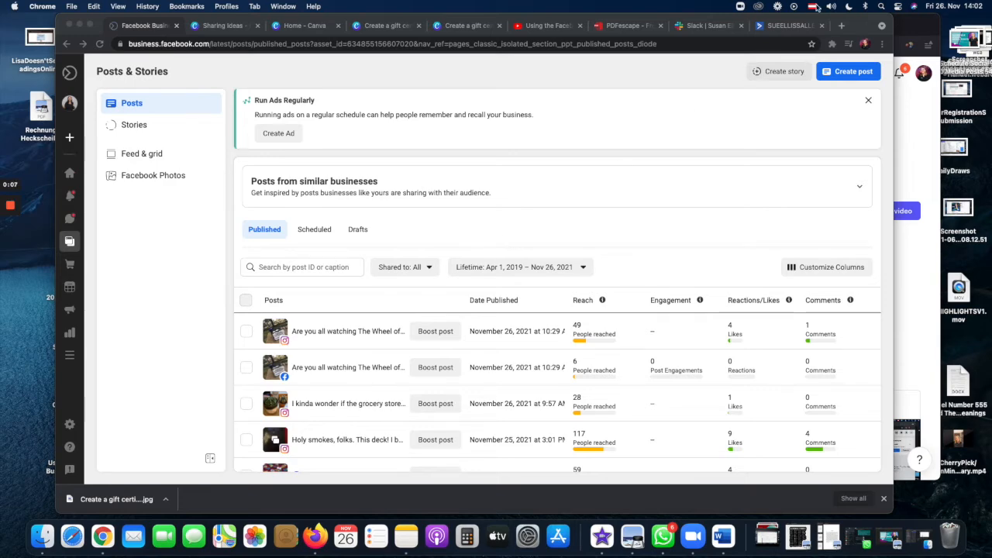
Start another new post and add the Instagram account as a second placement.
click(854, 73)
click(854, 73)
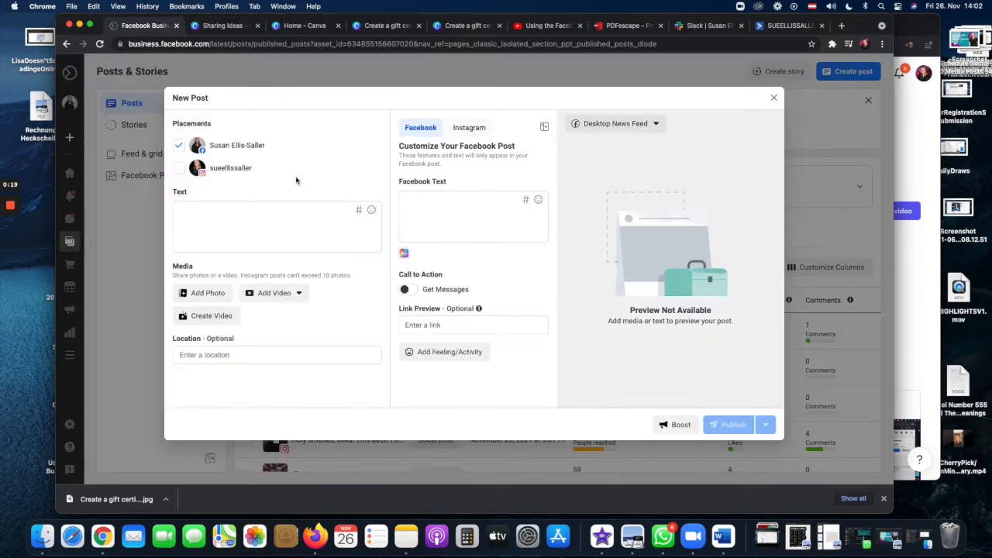
click(178, 167)
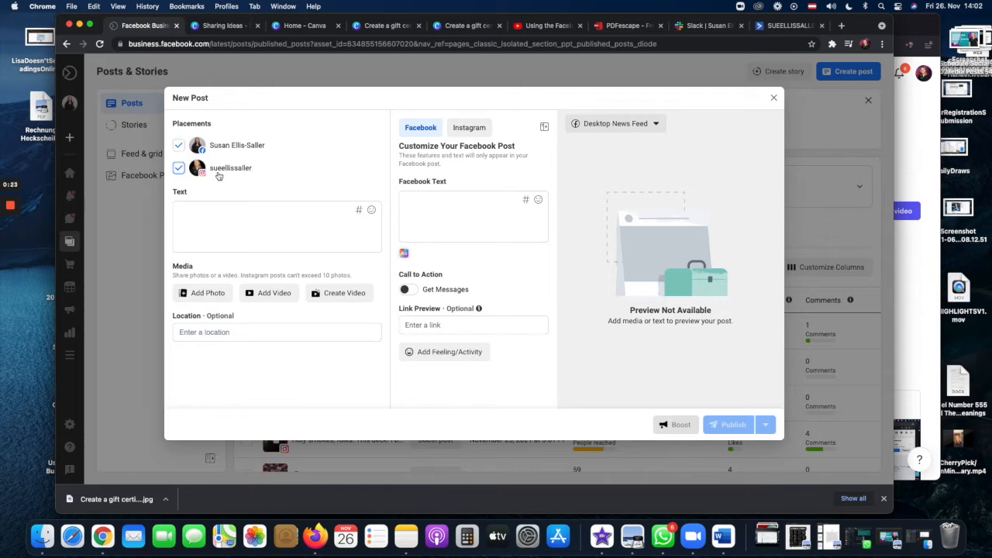
Write the post text "Hey! I just created a great video about using the Facebook Business Suite to schedule posts! Check it out on my YouTube channel!".
click(214, 209)
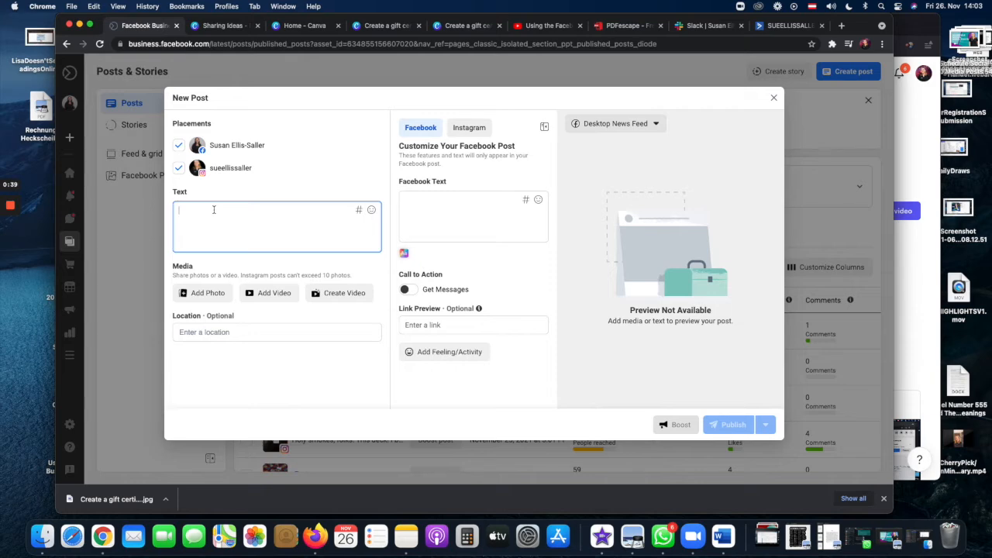
text(Hey! I just c)
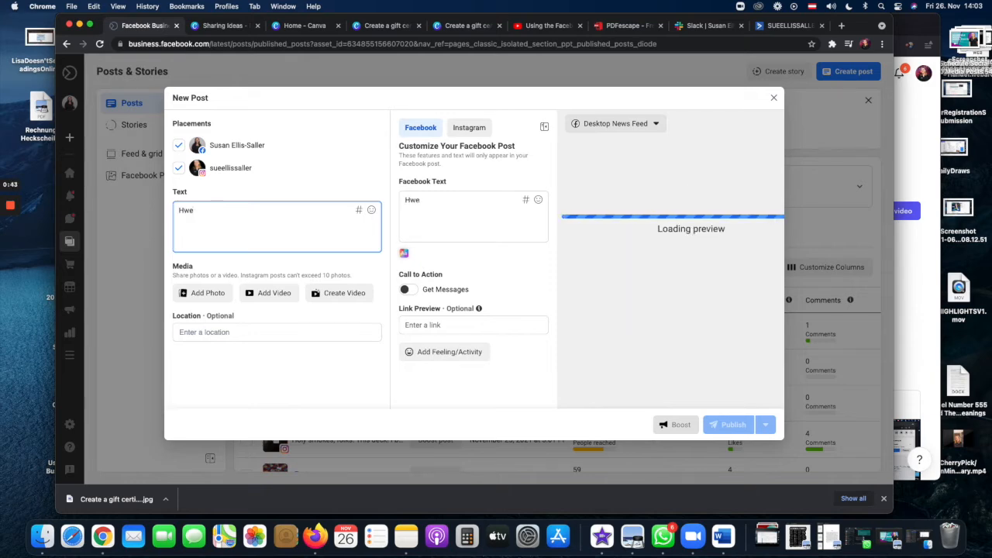
text(reated a great video )
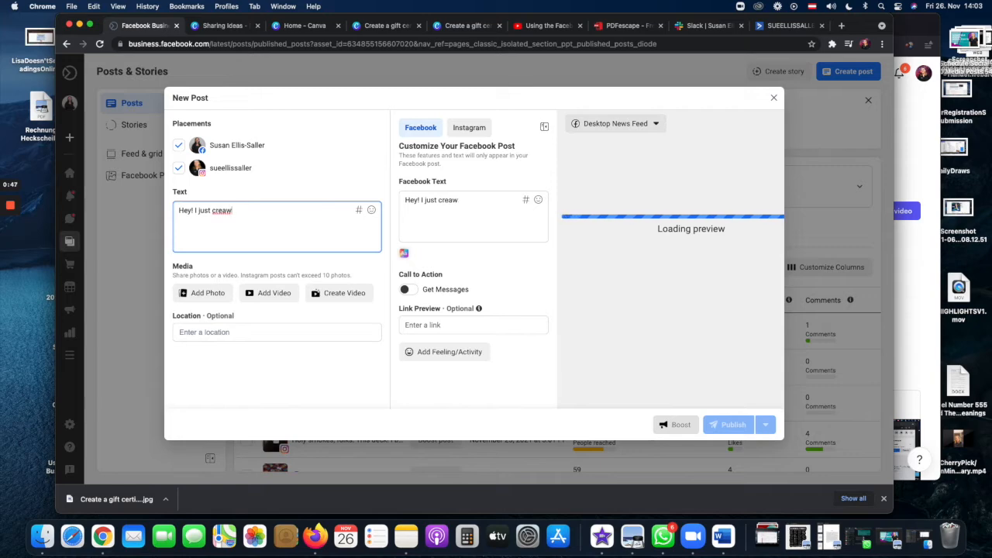
text(about)
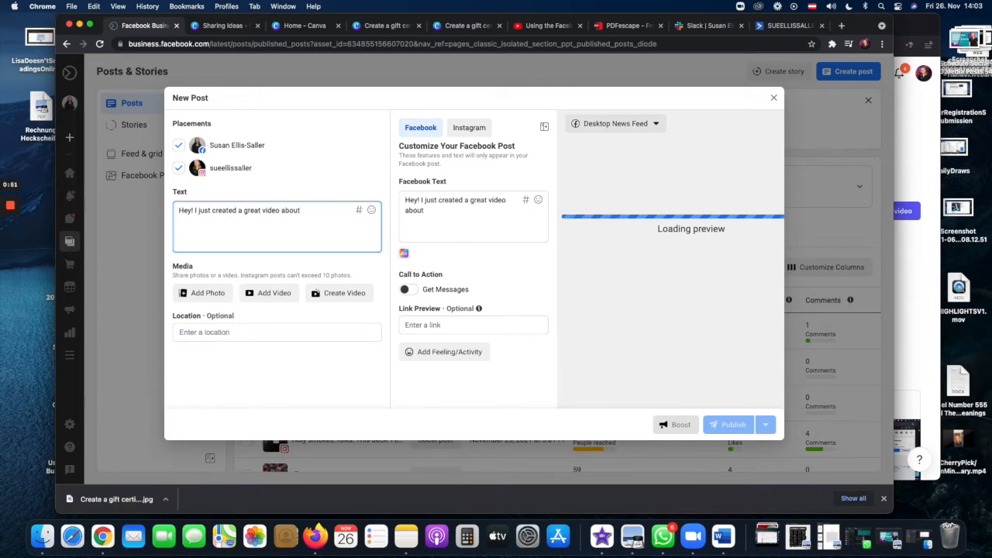
text( using the Facebook Busie)
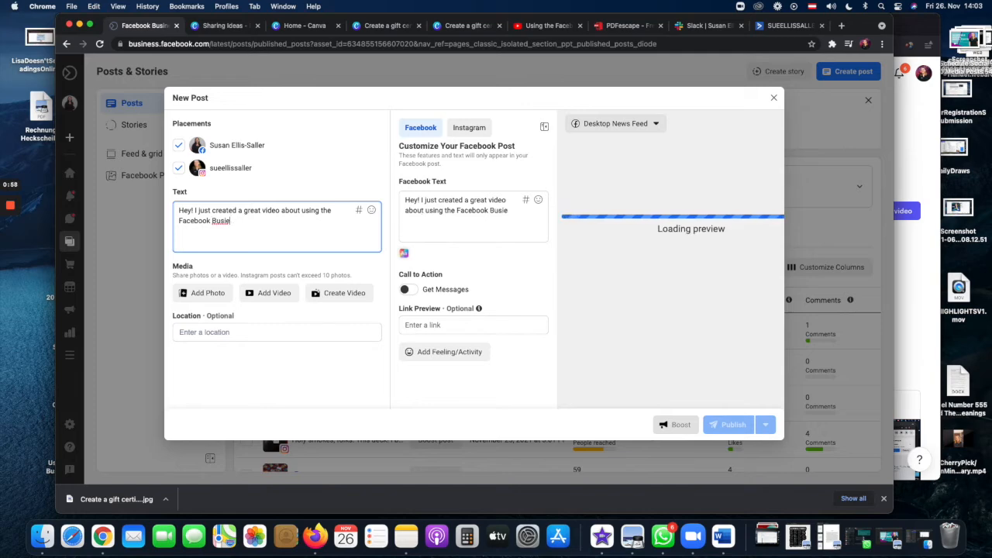
key(BackSpace)
text(ness Suite to s)
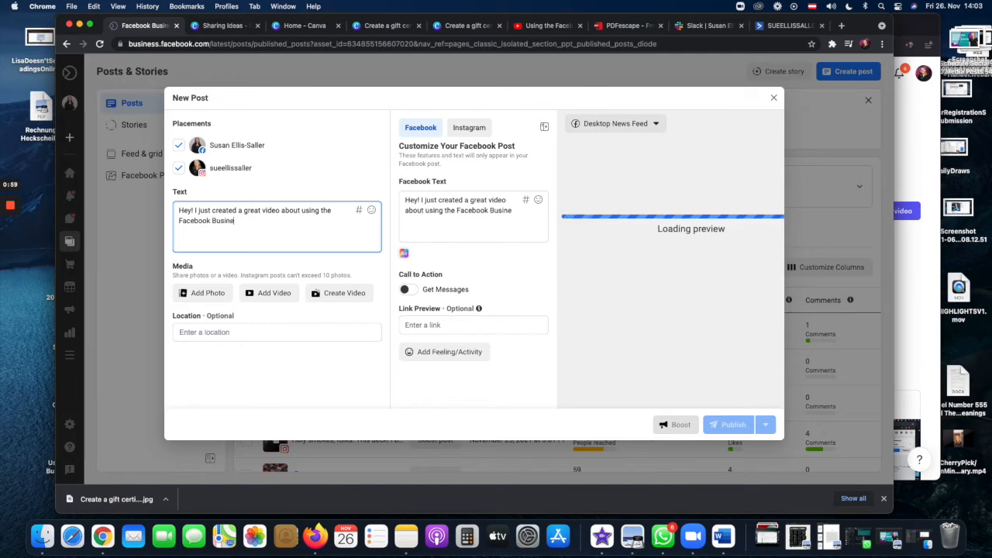
text(che)
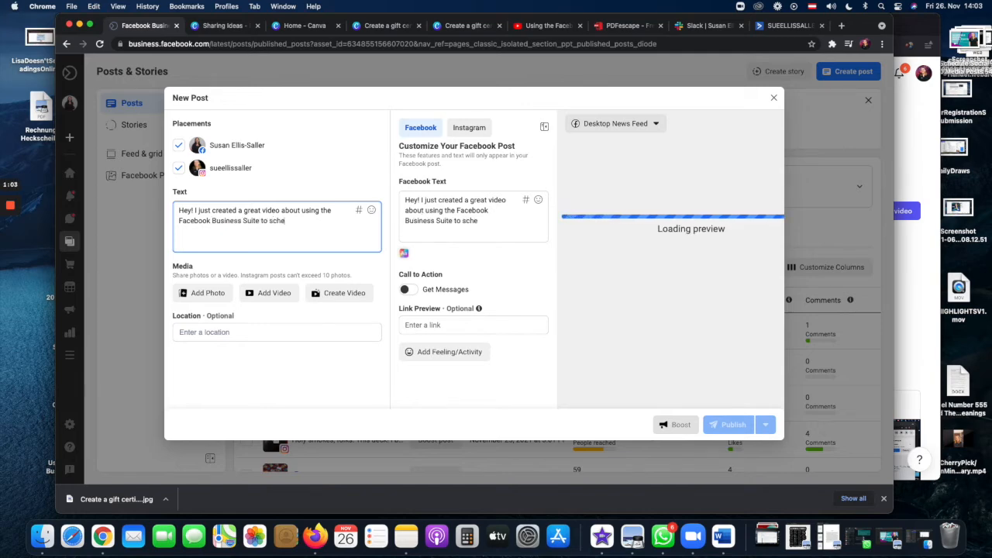
text(dule posts! Check it )
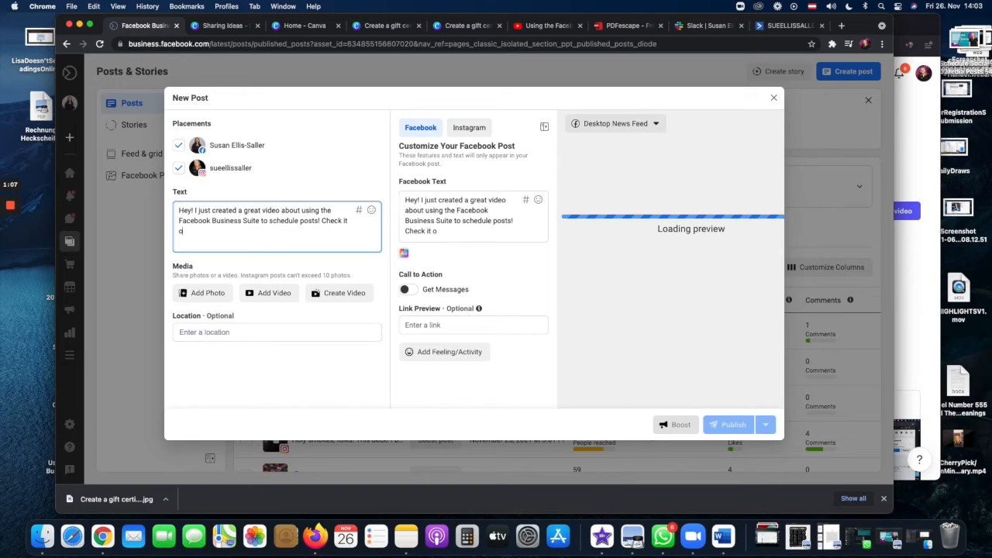
text(out on my You)
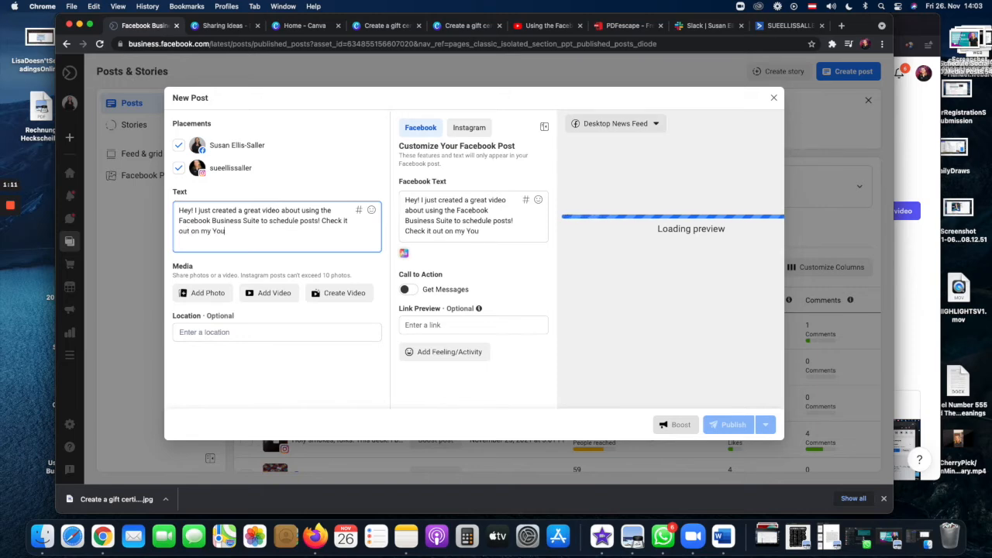
text(Tube channel!)
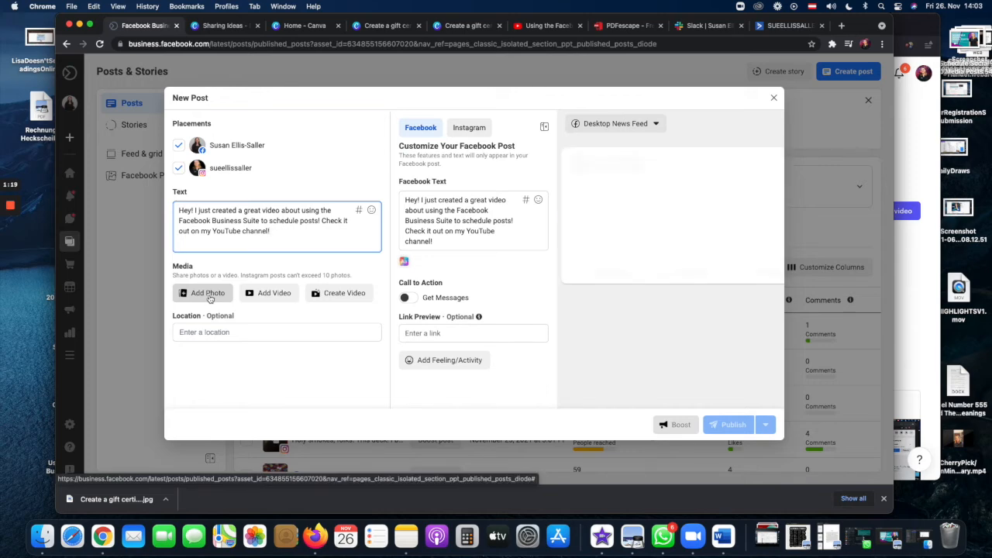
click(208, 295)
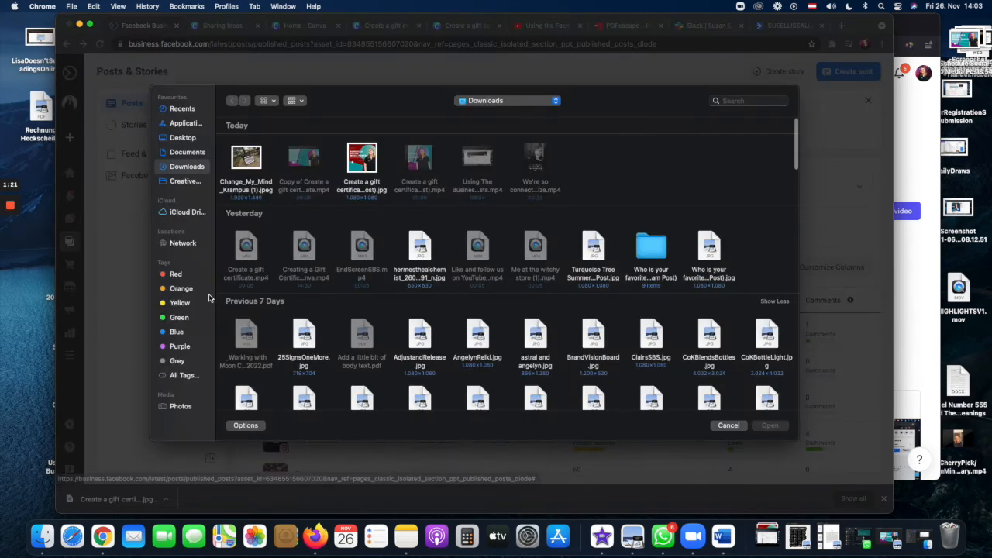
click(375, 163)
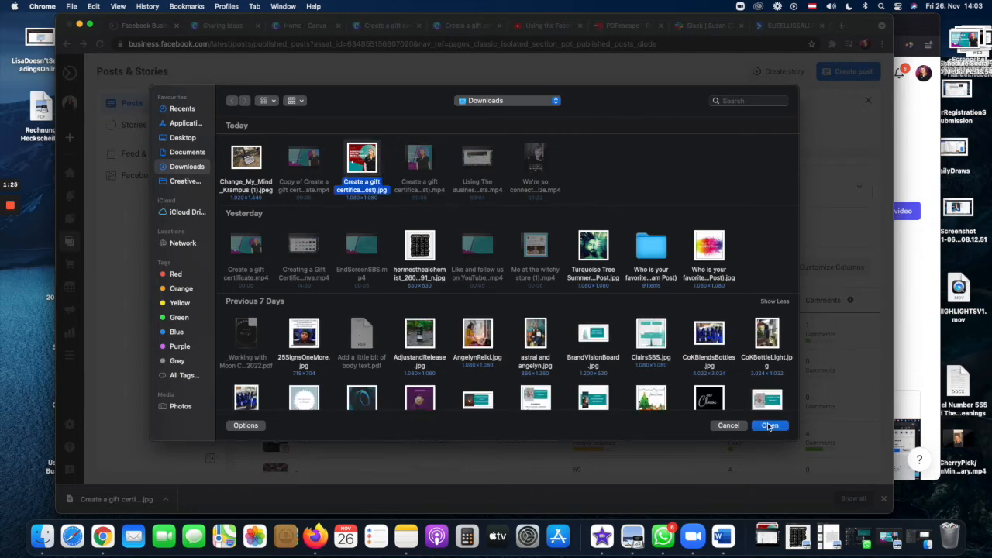
click(729, 425)
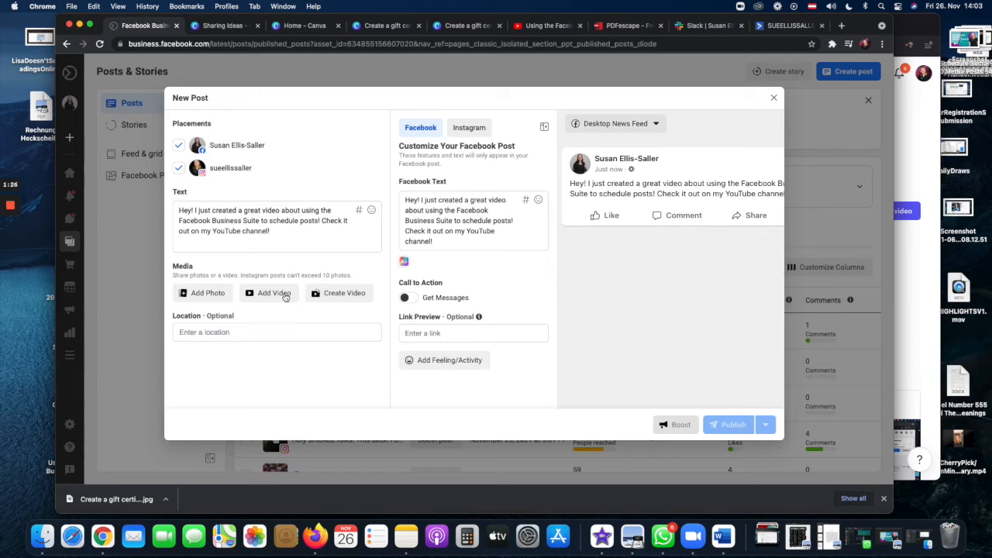
Add the 1080 × 1080 "Create a gift certifica...ost).jpg" photo from the Downloads folder to the post.
click(221, 301)
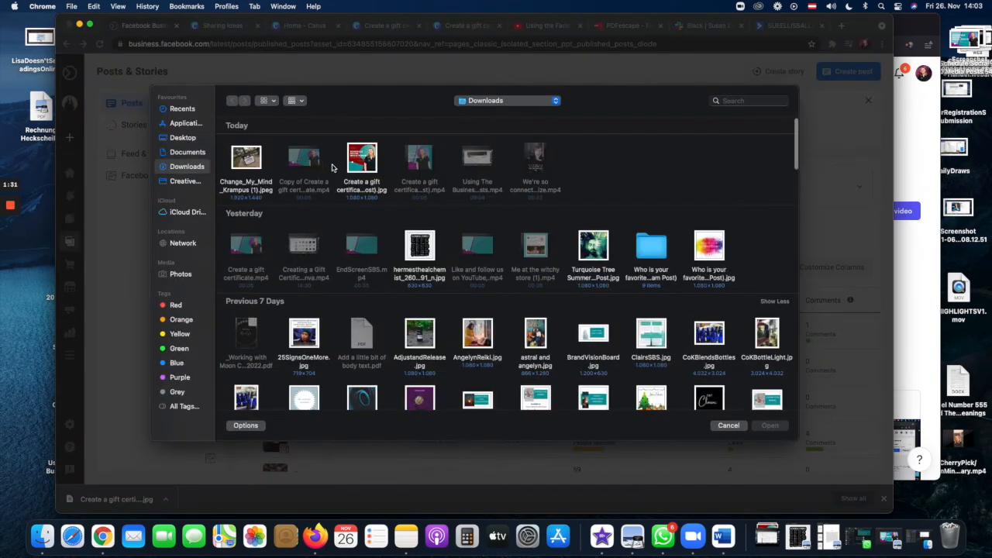
click(371, 172)
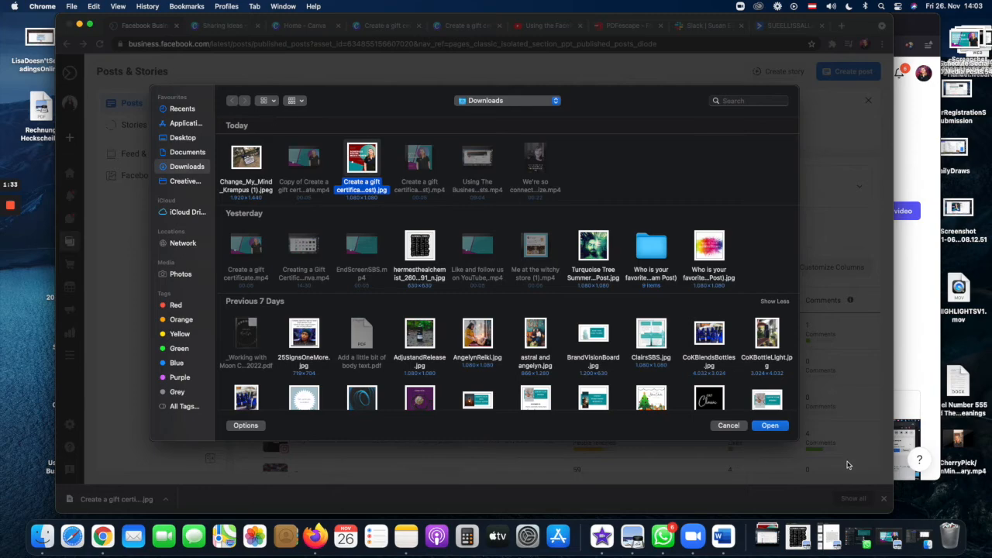
click(775, 426)
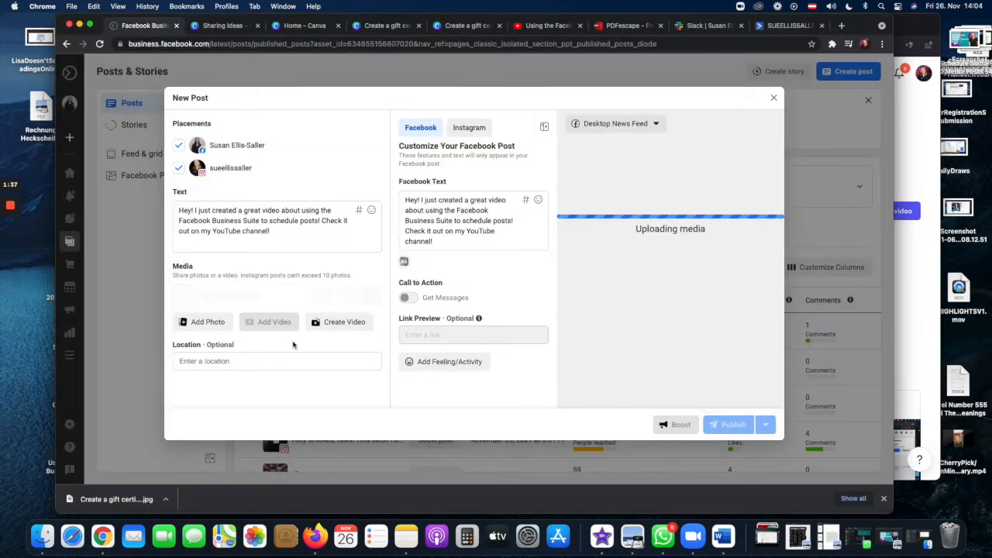
Move the sentence "Check it out on my YouTube channel!" into its own paragraph in the shared post text.
click(322, 221)
key(Return)
key(Return)
Add the hashtags #digitalmarketing #facebook #digitalmarketingforbeginners below the message in the Instagram version of the text.
click(471, 129)
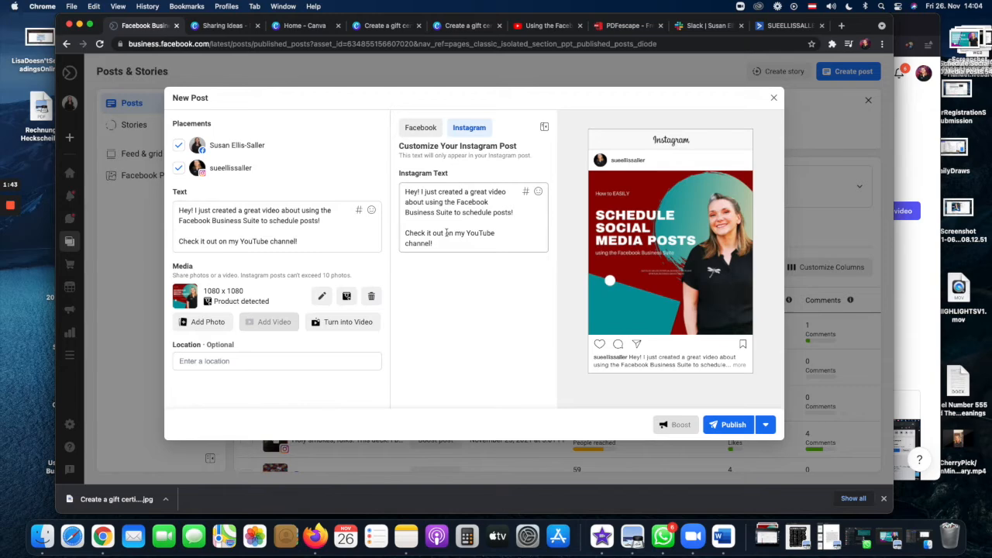
click(446, 232)
key(Return)
key(Return)
text(#digitalmarketing #facebook #digitalmarketingfor)
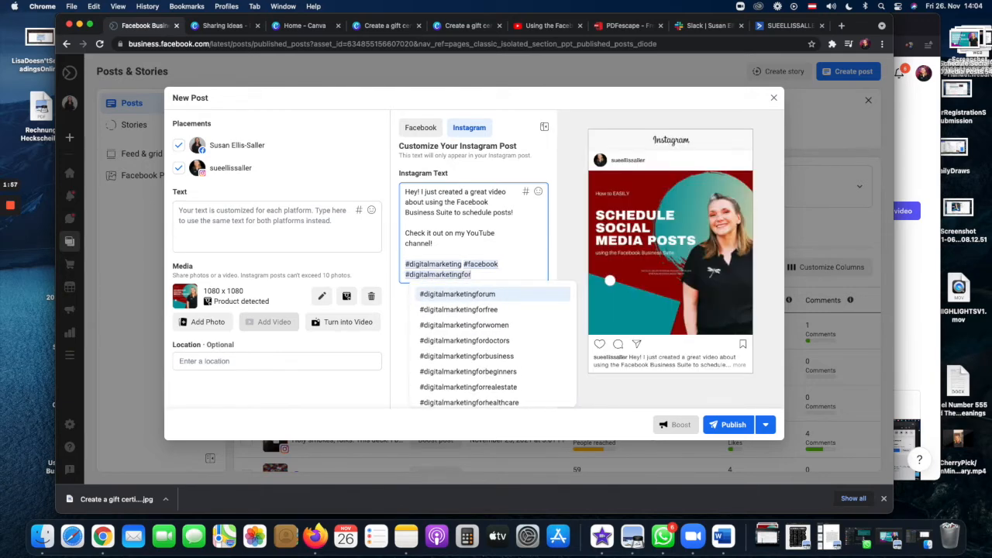
click(520, 371)
Add the hashtags #youtubevideos and #youtuber to the Instagram text.
text(#youtubevideos)
click(472, 303)
text(#youtuber)
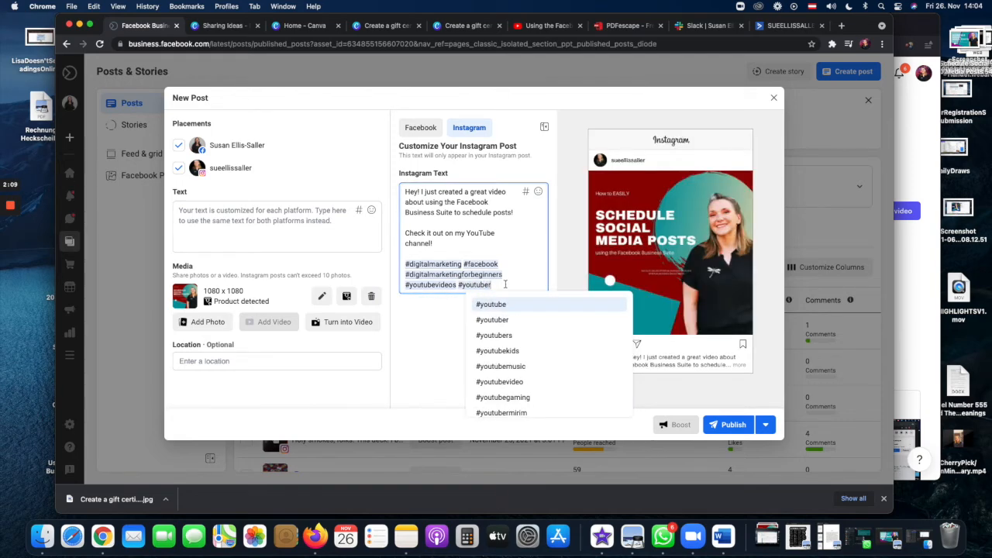
Add the hashtag #socialmediamarketingtips at the end of the Instagram text.
text( #socialmediaam)
text(rketing)
key(BackSpace)
key(BackSpace)
key(BackSpace)
key(BackSpace)
key(BackSpace)
key(BackSpace)
key(BackSpace)
key(BackSpace)
key(BackSpace)
text(marketing)
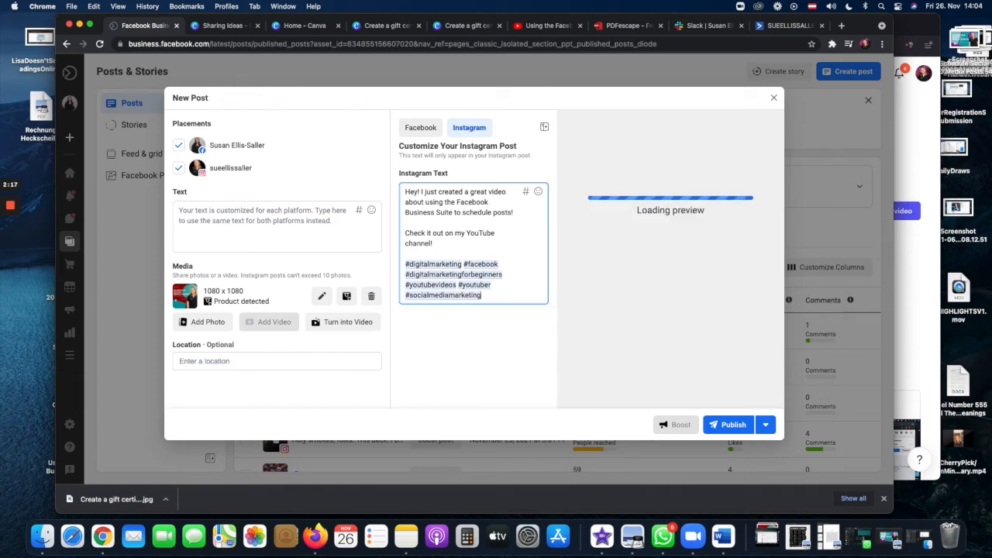
text(tips)
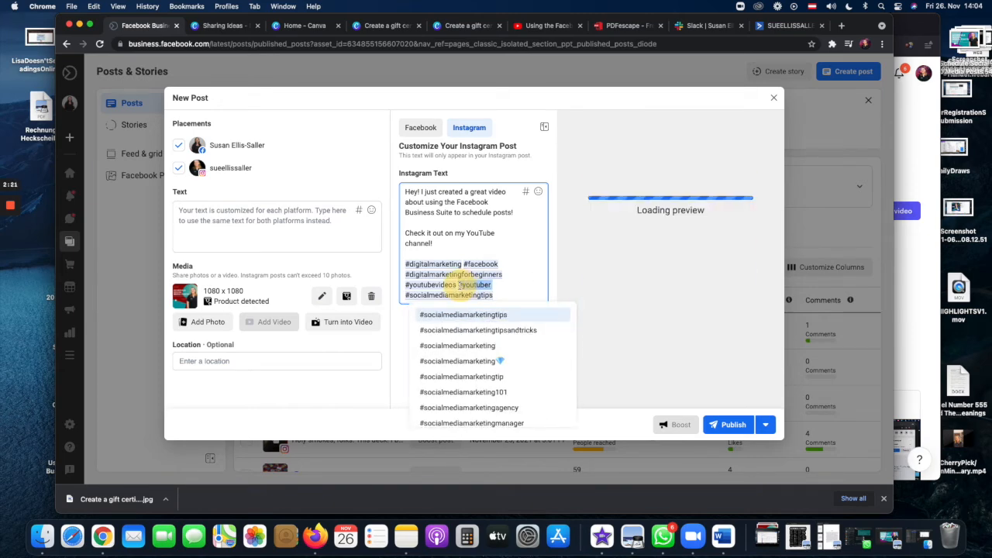
Remove the hashtags #youtuber and #youtubevideos from the Instagram text.
key(BackSpace)
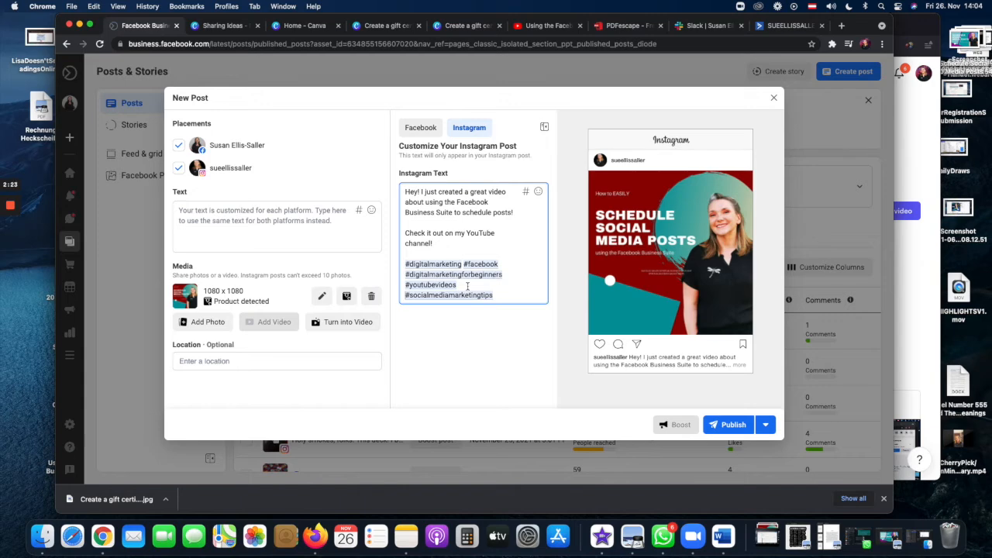
drag(469, 286, 401, 284)
key(BackSpace)
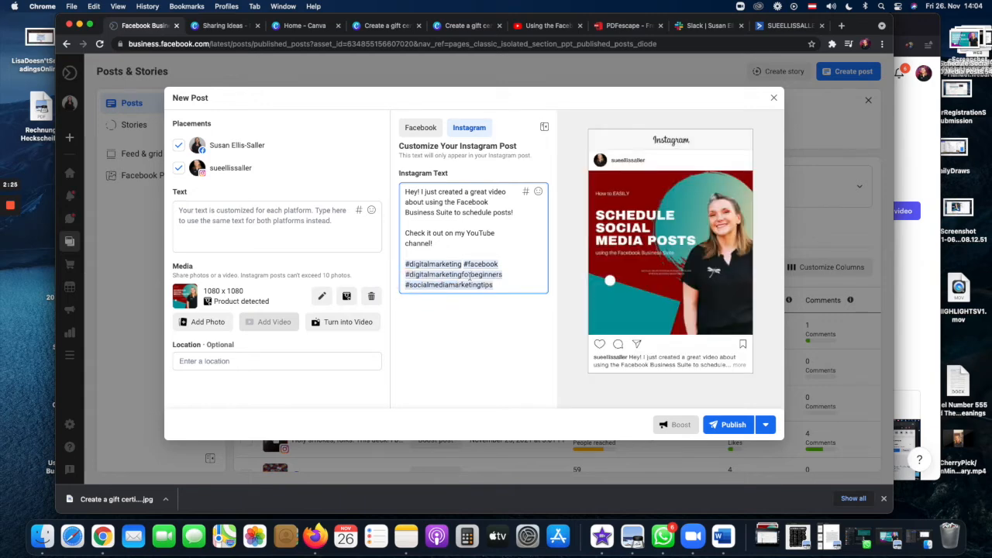
click(516, 284)
Schedule the post for Nov 26, 2021 at 03:33 PM and view the list of scheduled posts.
click(765, 426)
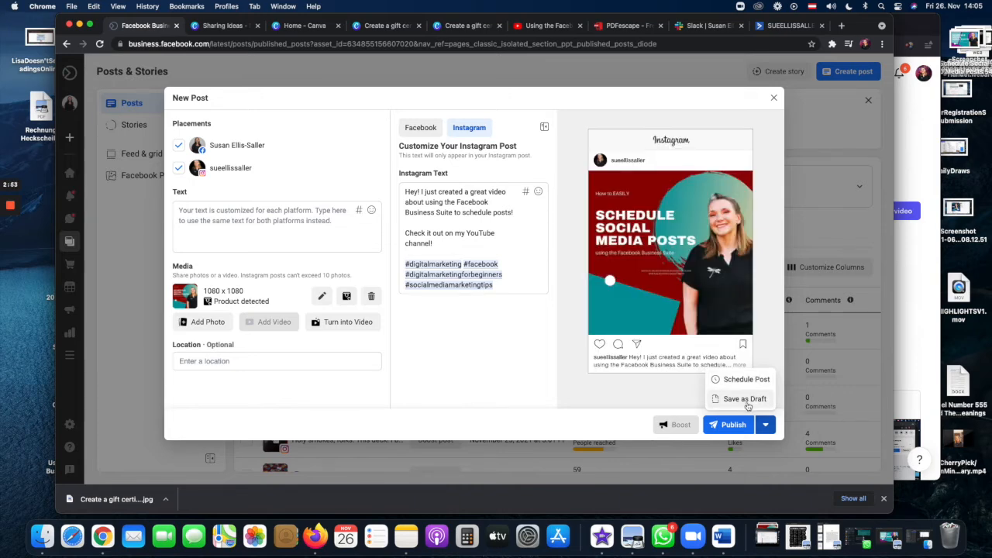
click(741, 380)
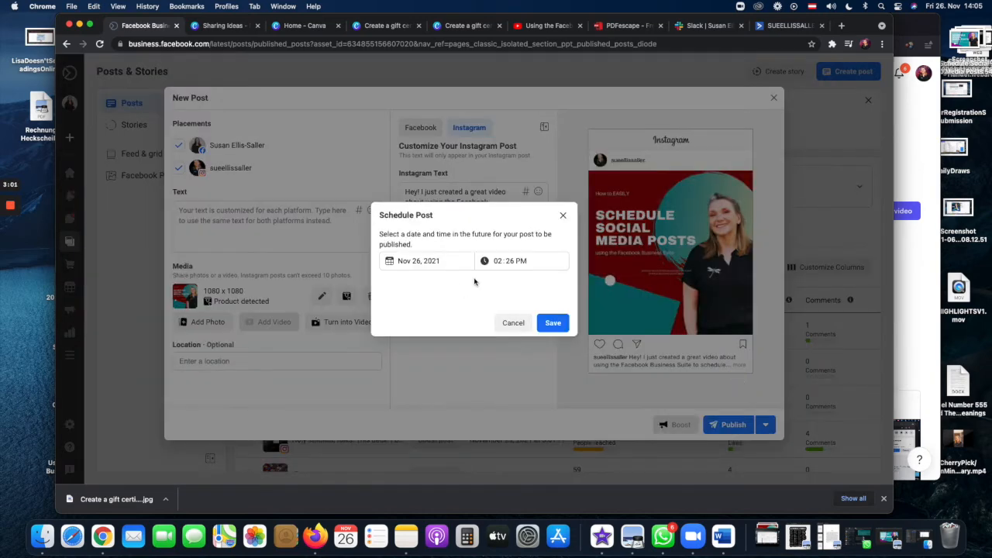
click(446, 261)
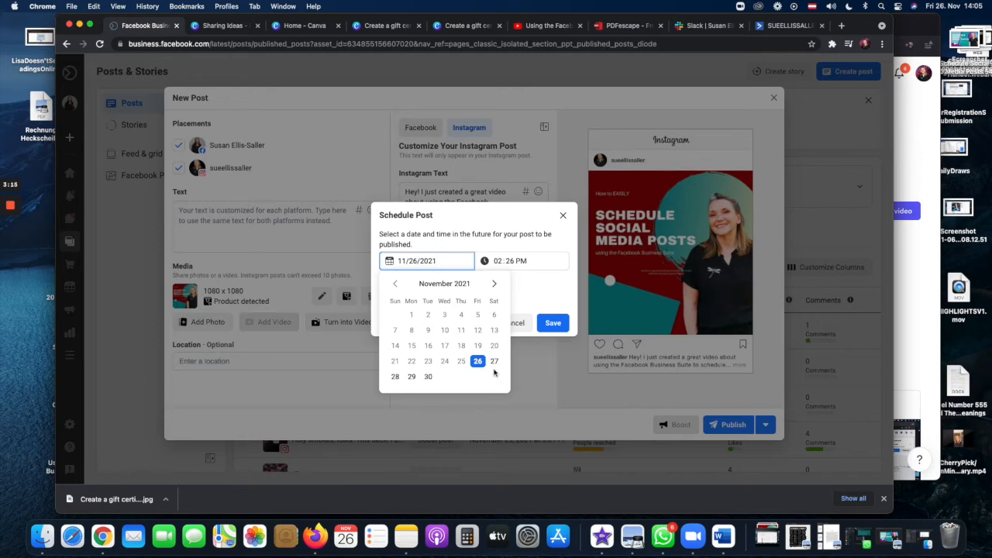
click(493, 262)
text(0303)
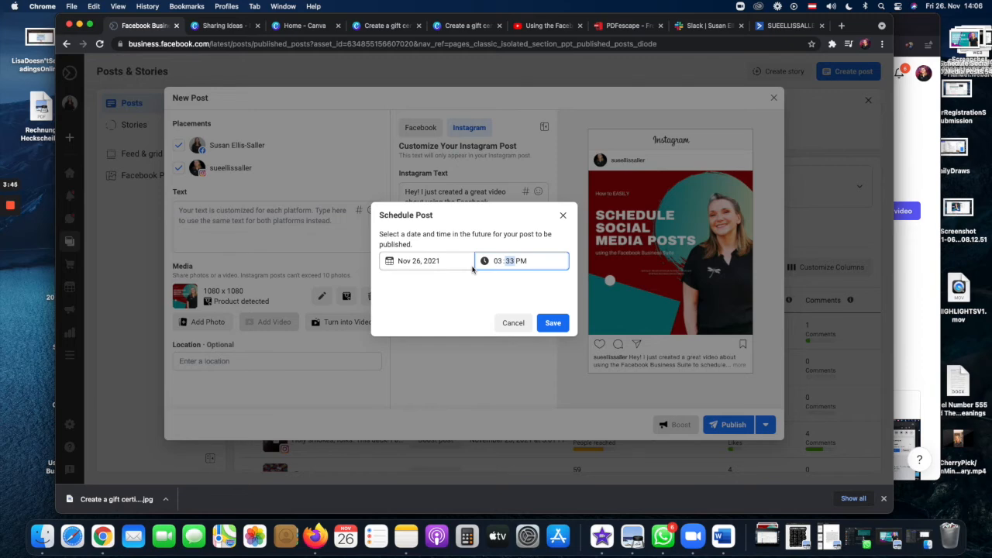
click(552, 324)
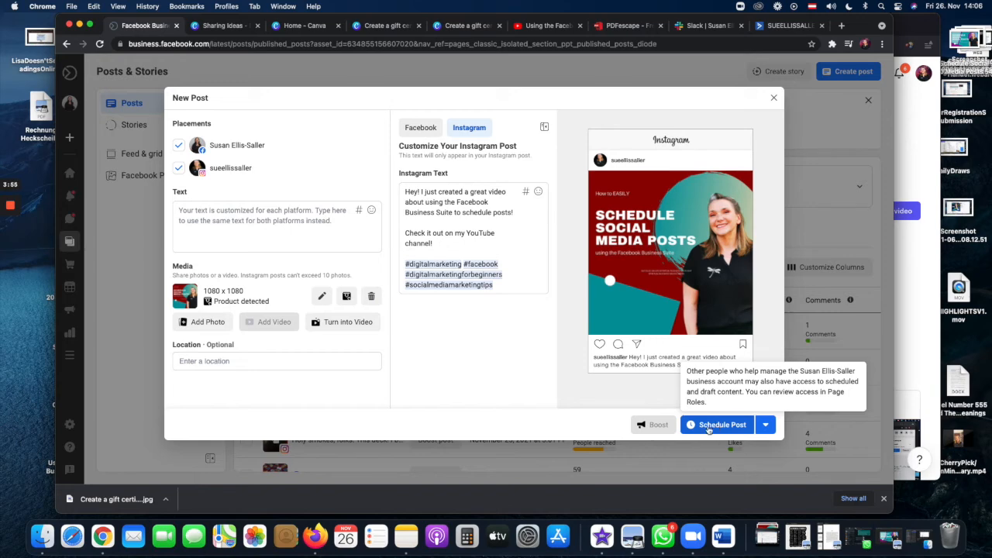
click(708, 425)
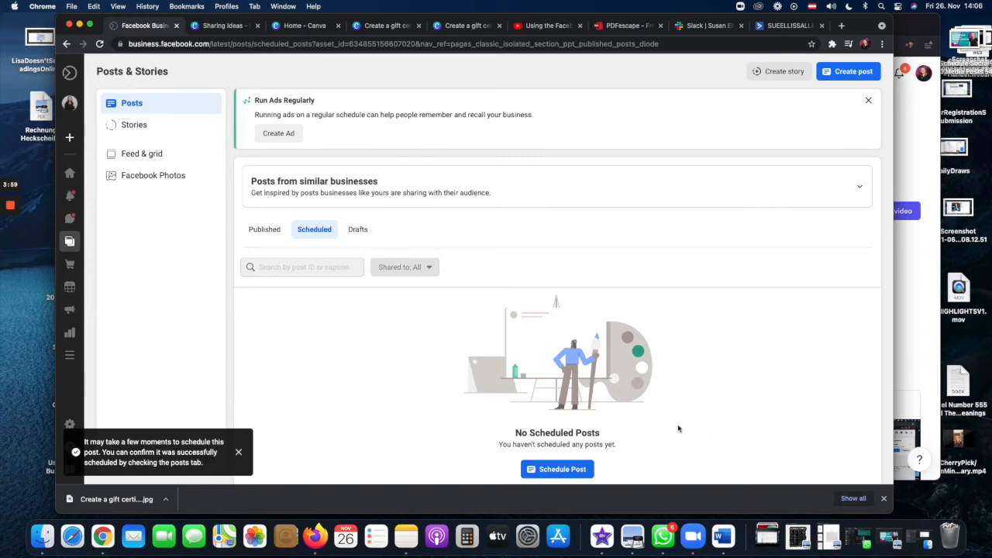
click(307, 230)
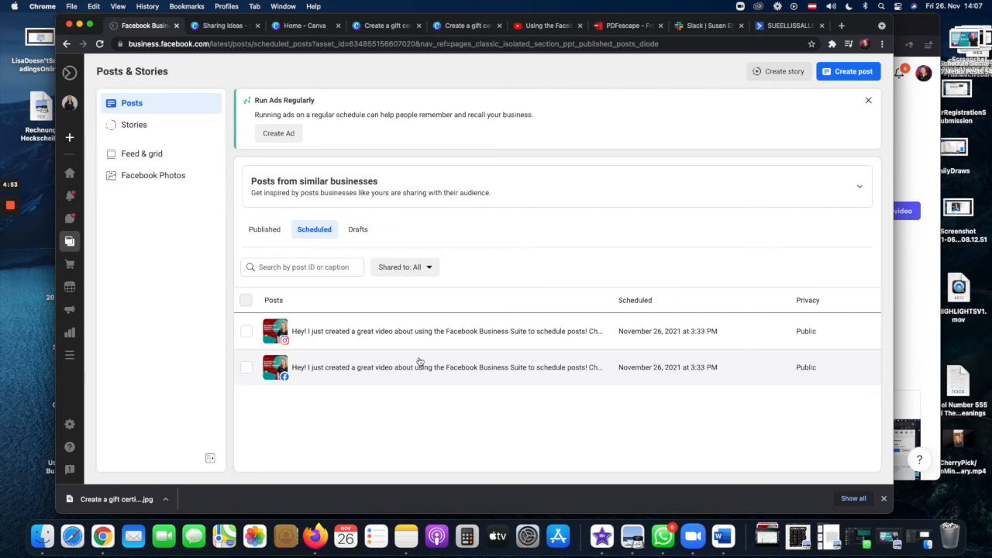
Open the draft about the video on creating and scheduling posts, add the Facebook page as a placement and save it.
click(361, 231)
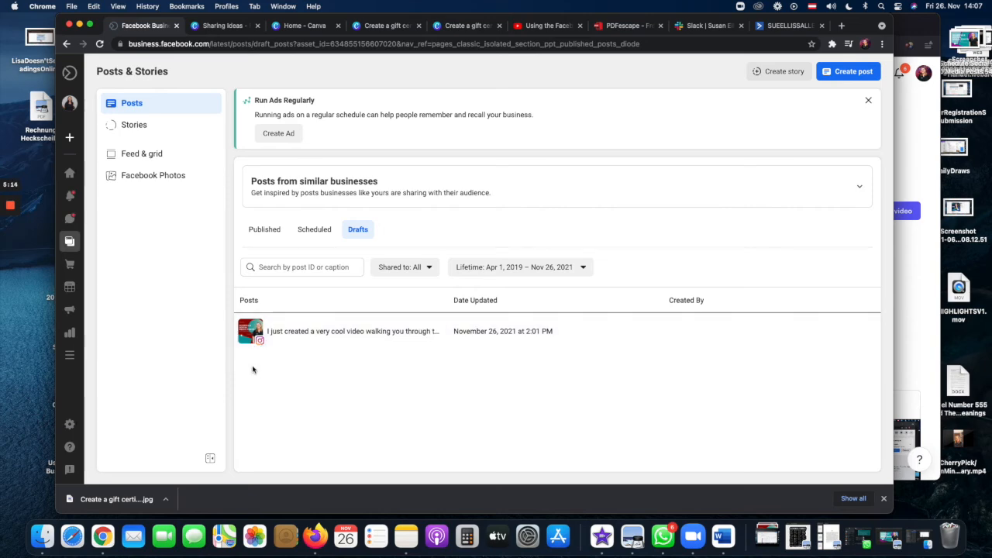
click(298, 333)
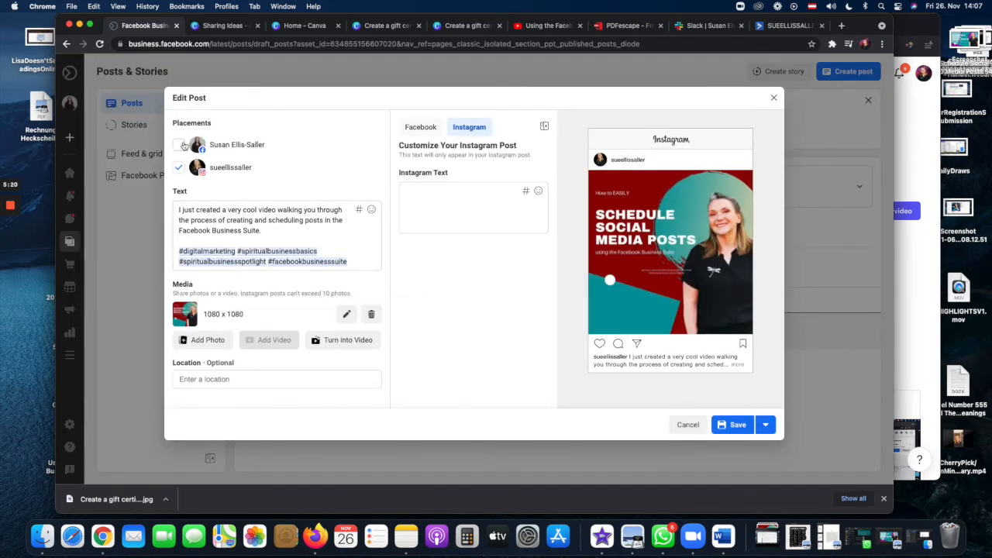
click(179, 145)
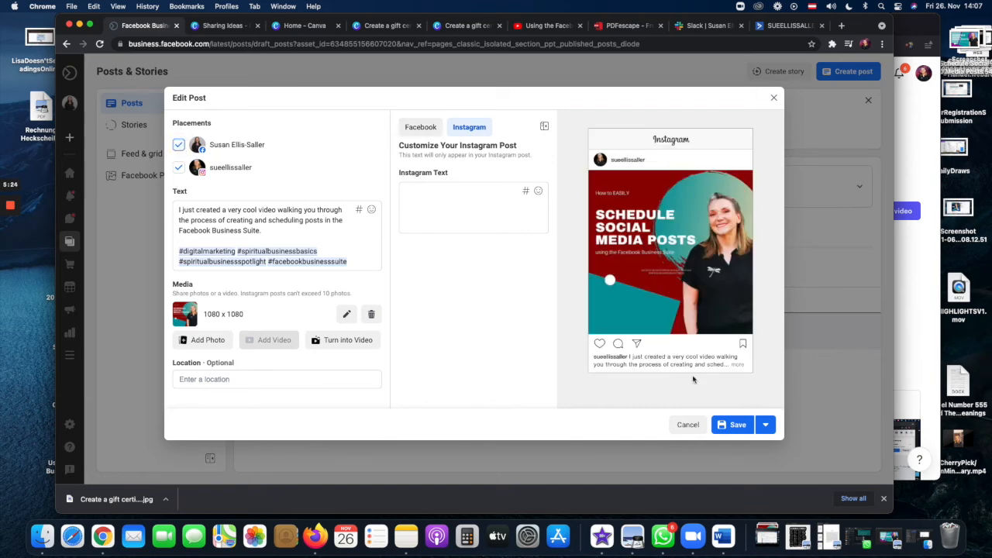
click(733, 425)
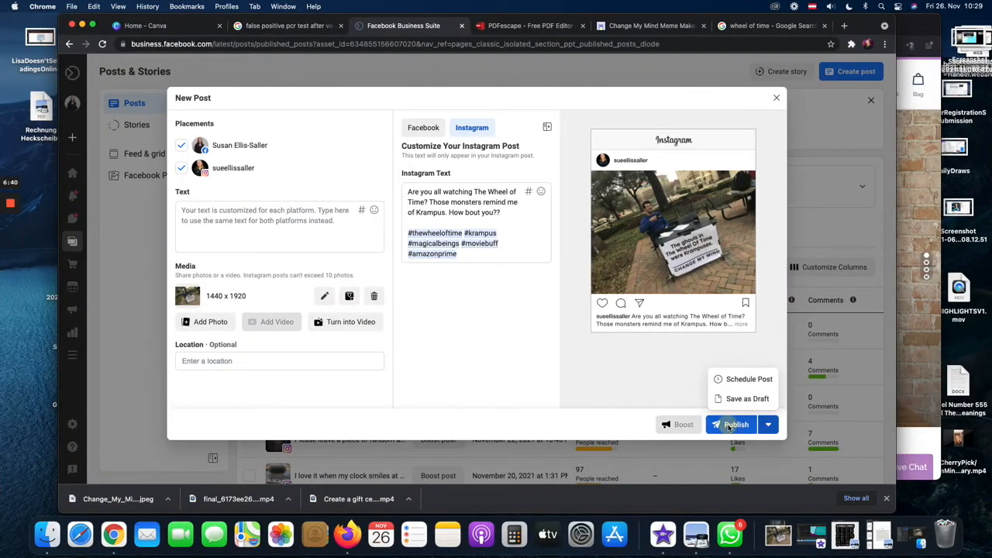
Publish the Wheel of Time and Krampus post to Facebook and Instagram and reload the published posts list.
click(729, 425)
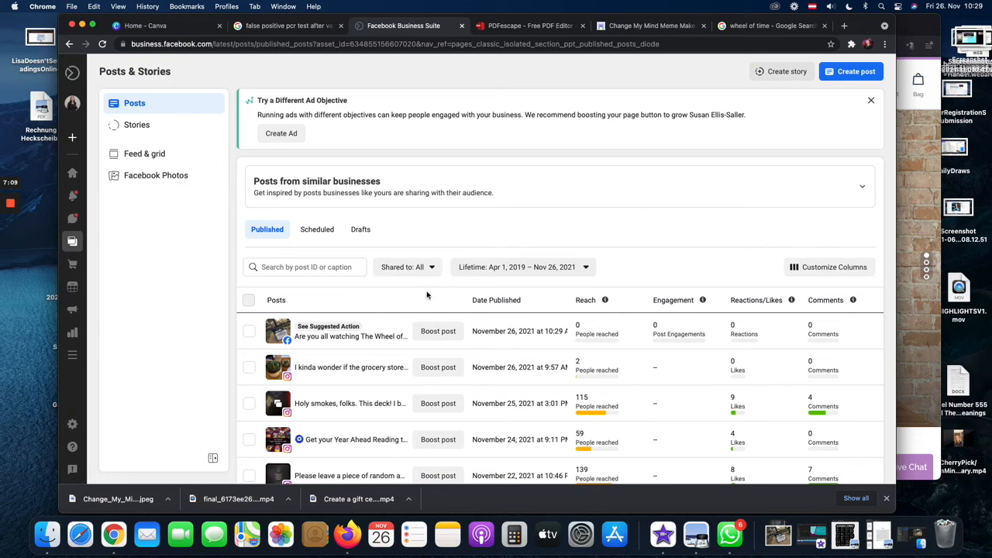
click(102, 44)
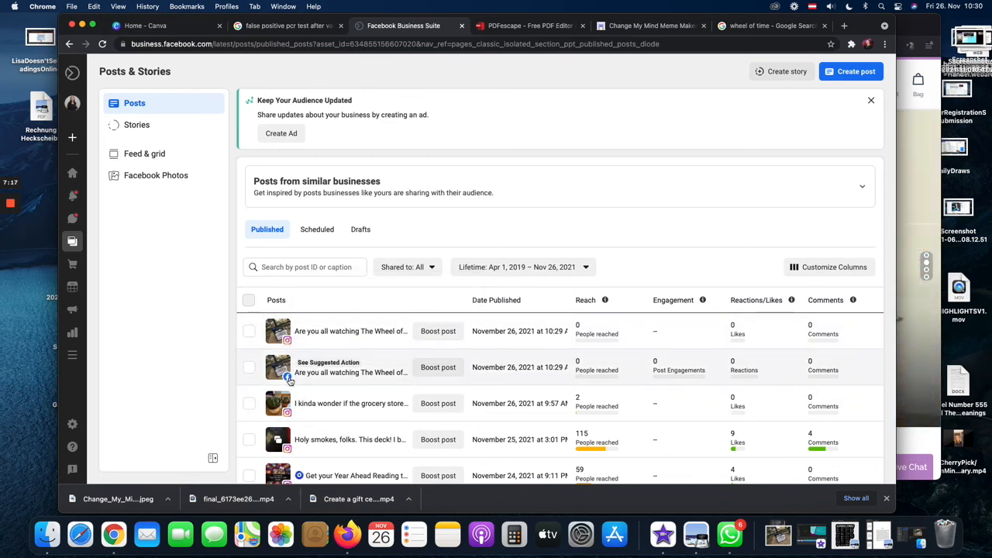
Look through the published, scheduled and draft post lists.
click(319, 230)
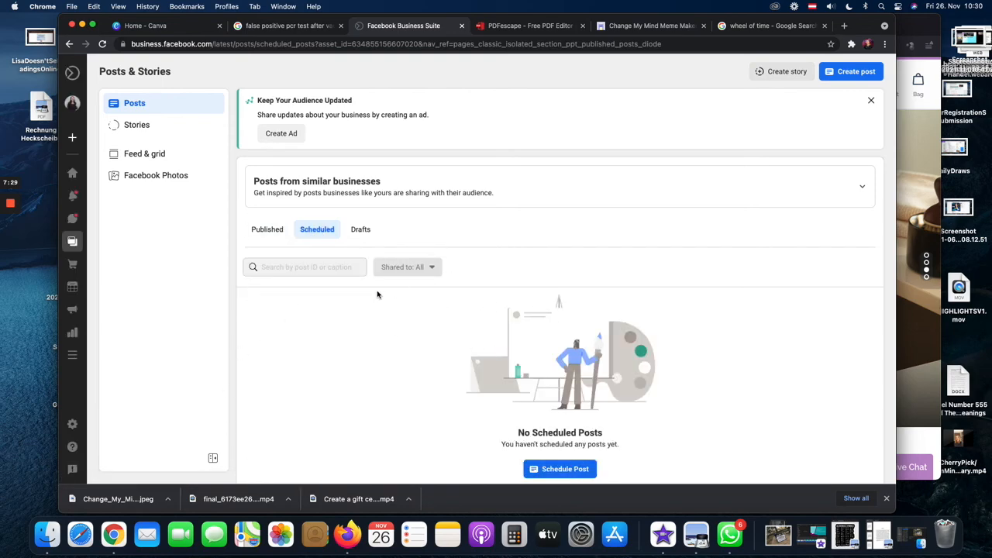
click(281, 230)
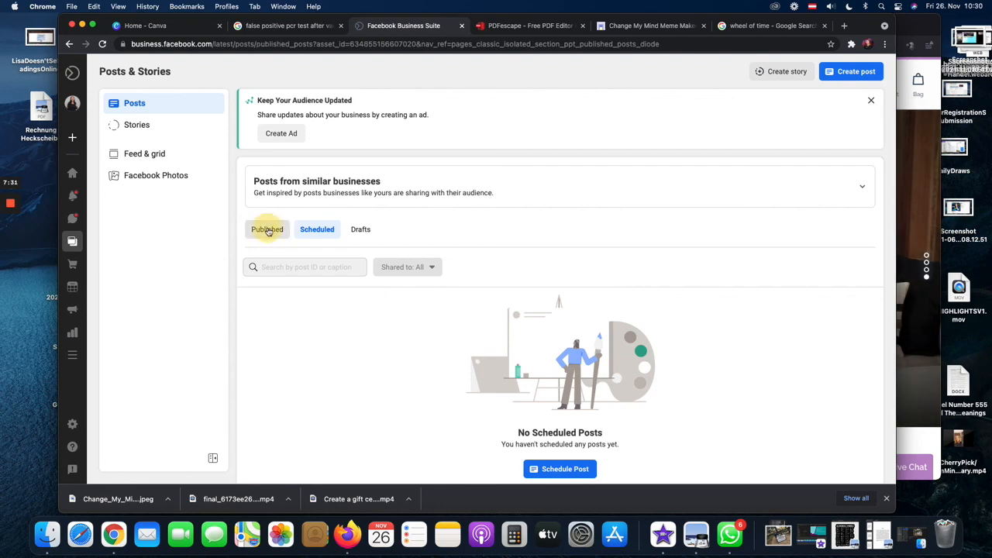
click(317, 230)
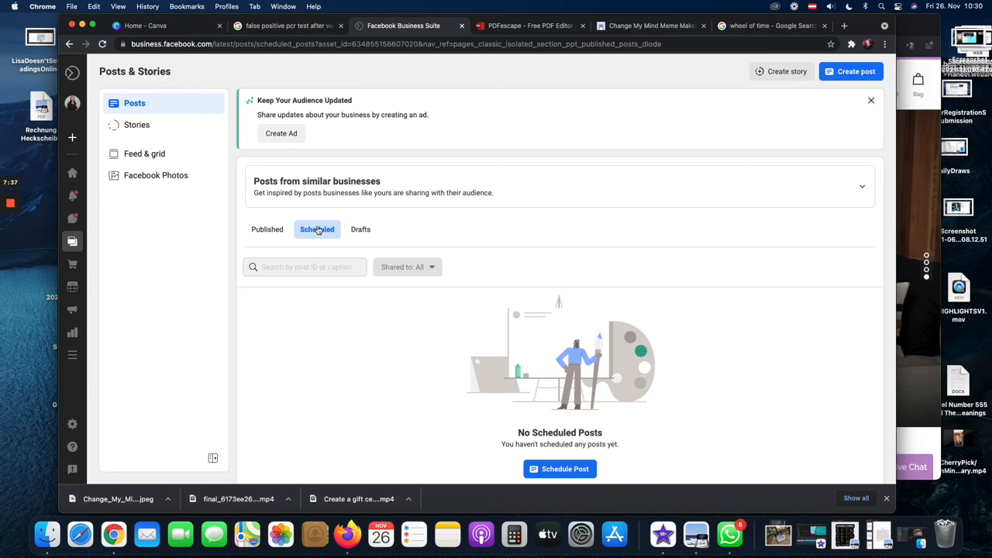
click(358, 229)
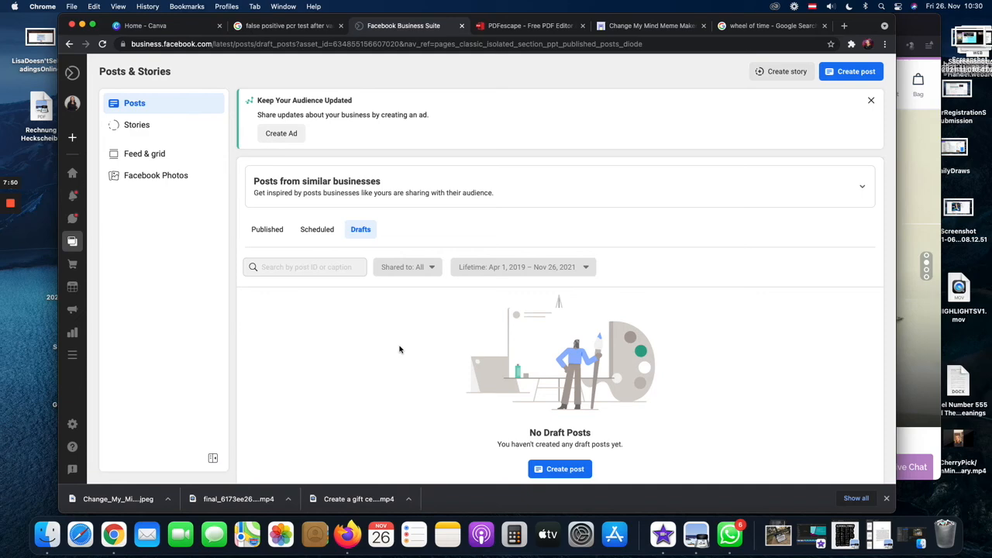